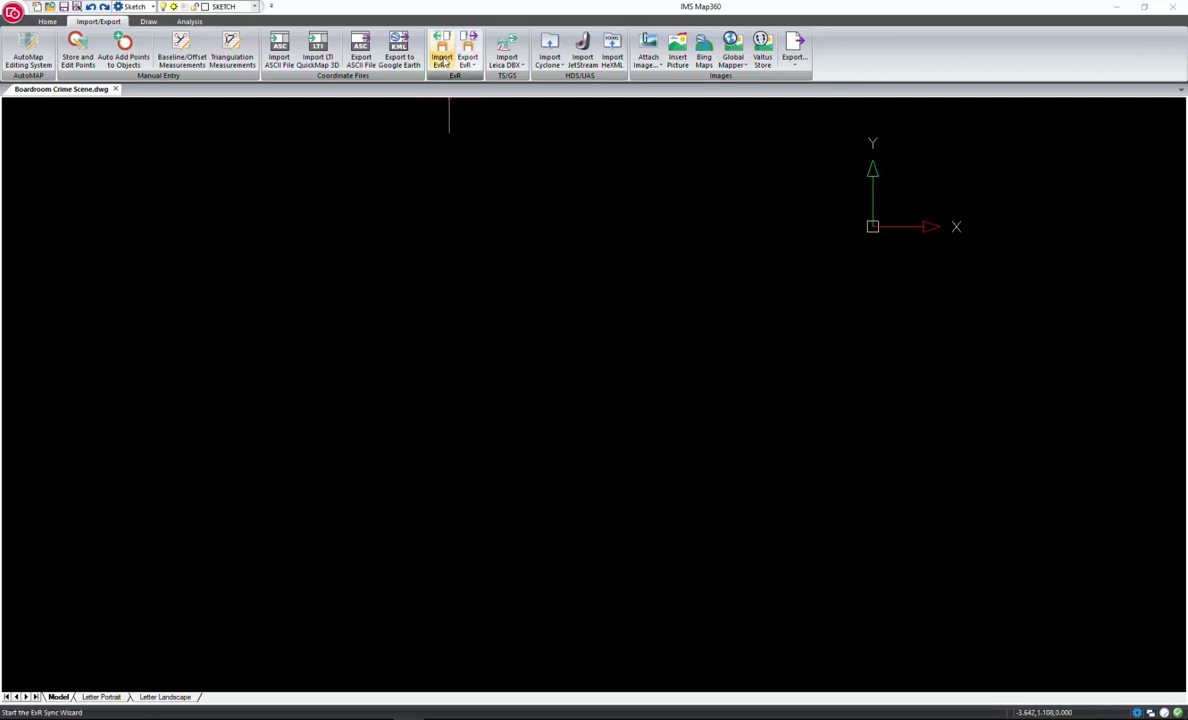
Step: Import the Crime Scene Disto S910 EvR project with SyncWizard, using 3D connections, broken-up line work and a backup of the current drawing
click(443, 58)
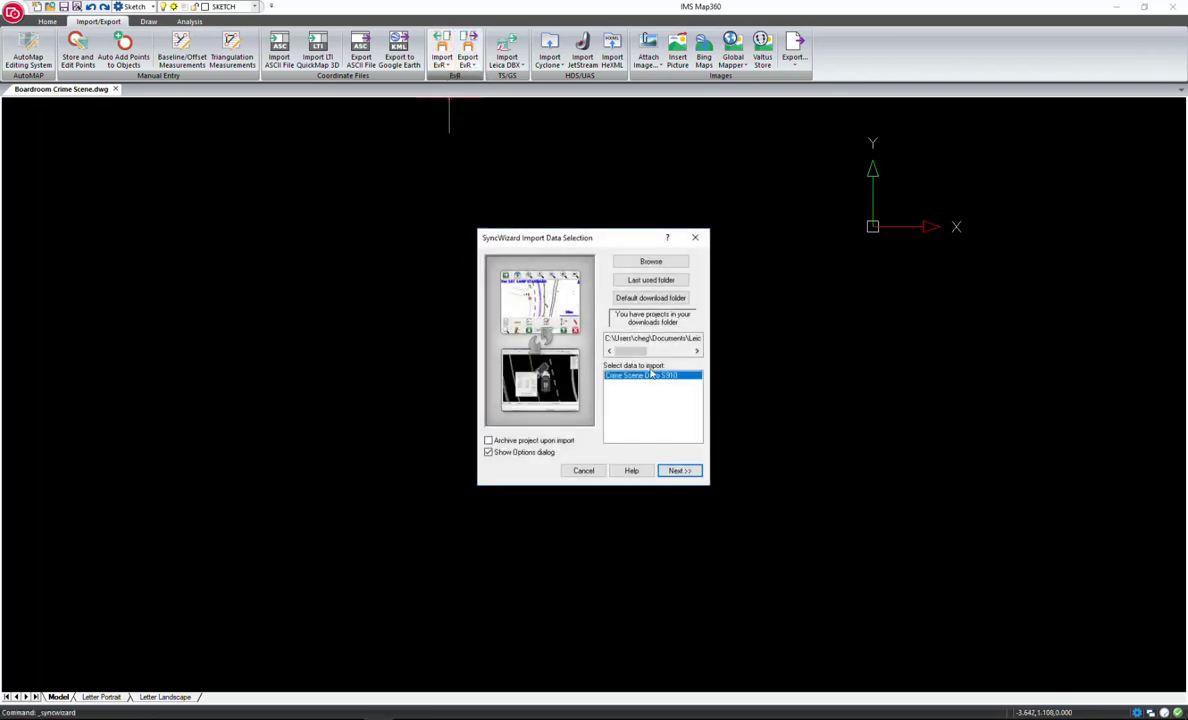
click(666, 377)
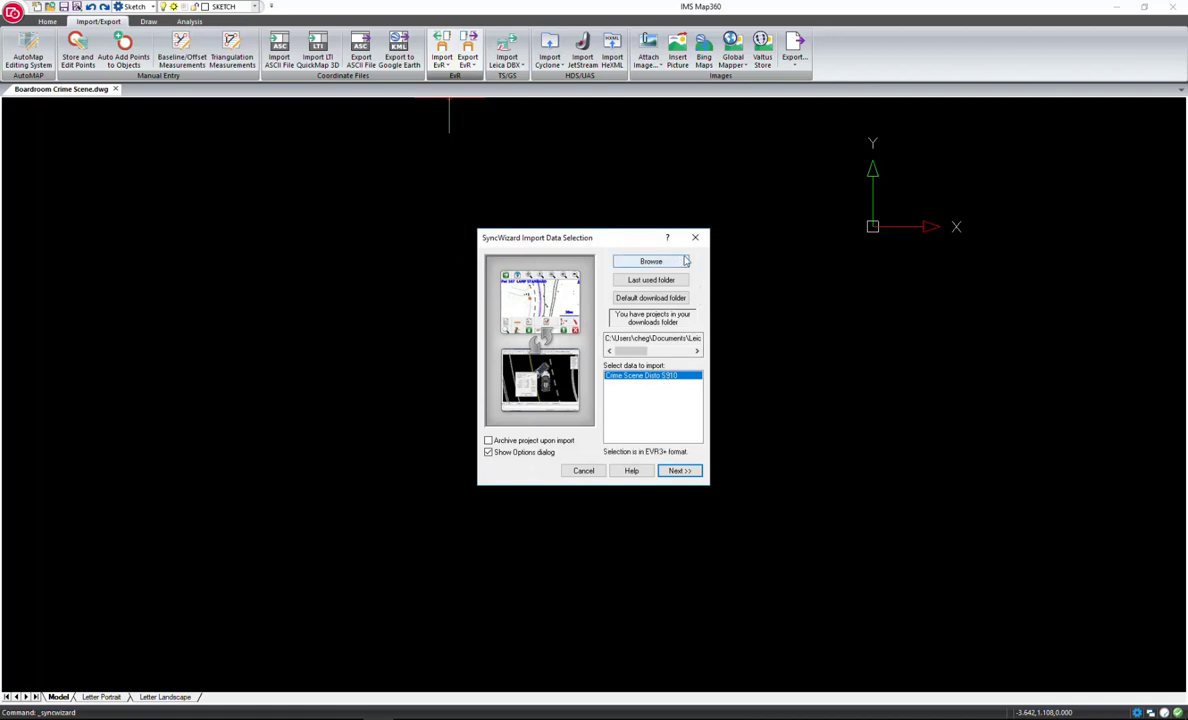
click(682, 471)
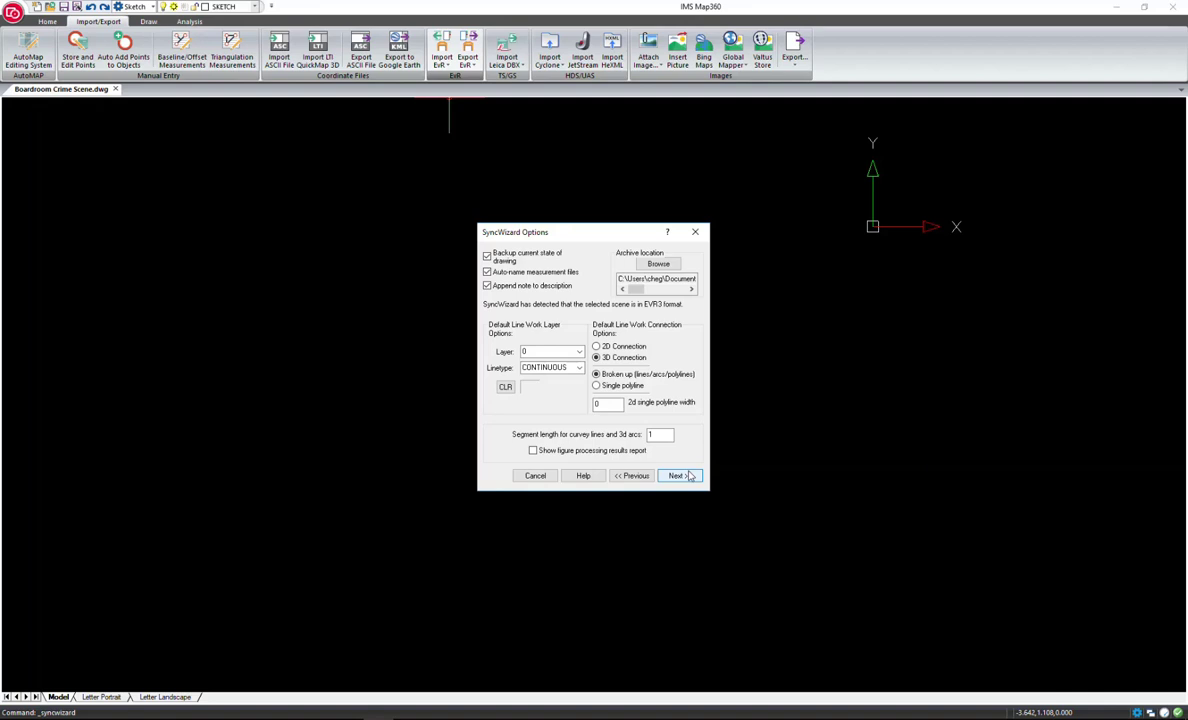
click(688, 476)
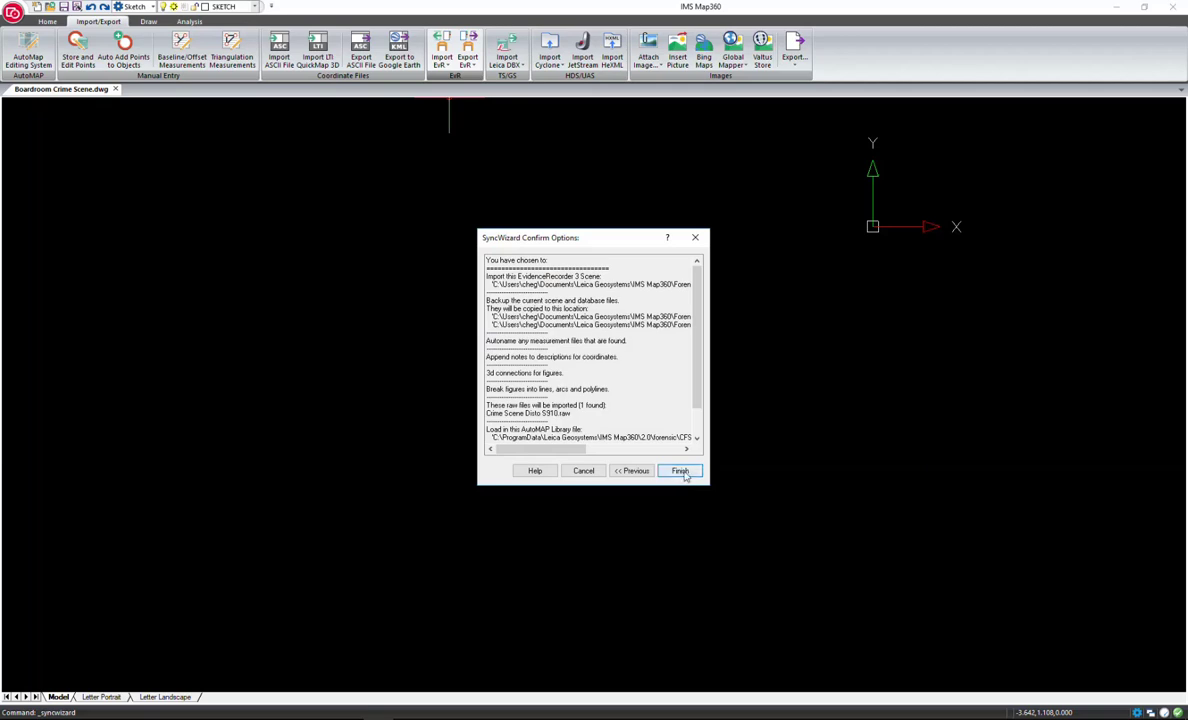
click(683, 475)
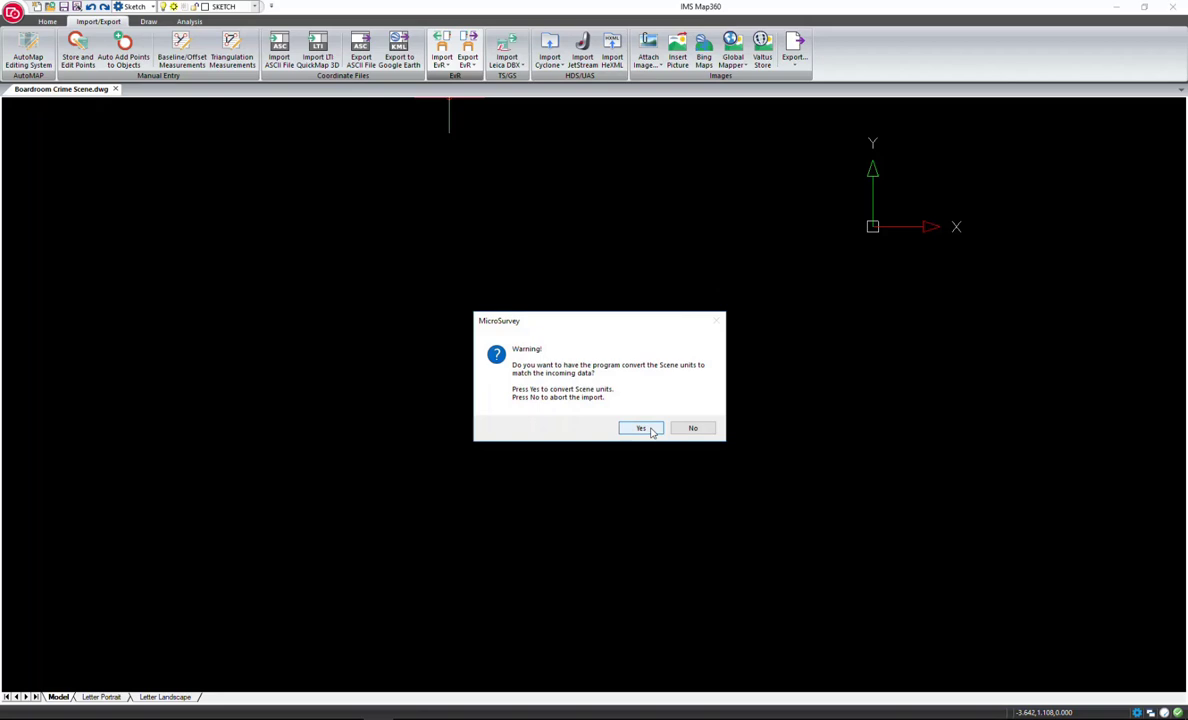
Step: Convert the scene units to match the incoming data and draw the imported points with identifiers, descriptions, elevations, nodes and AutoMAP symbols
click(648, 430)
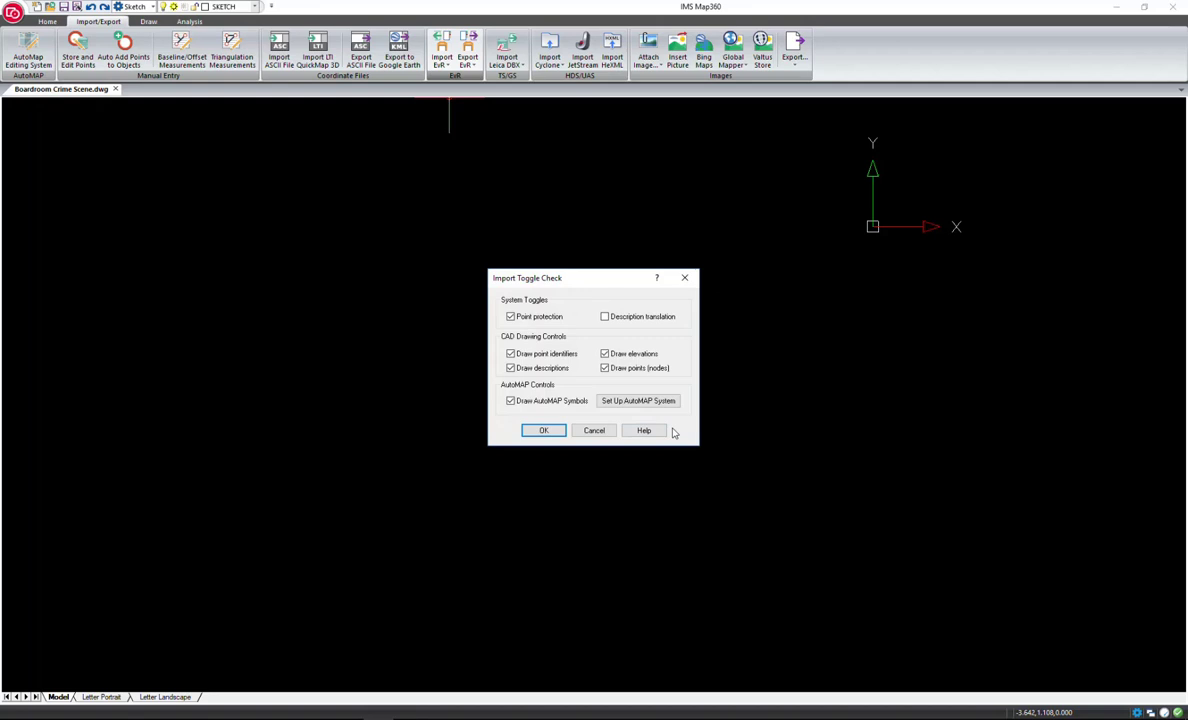
click(556, 432)
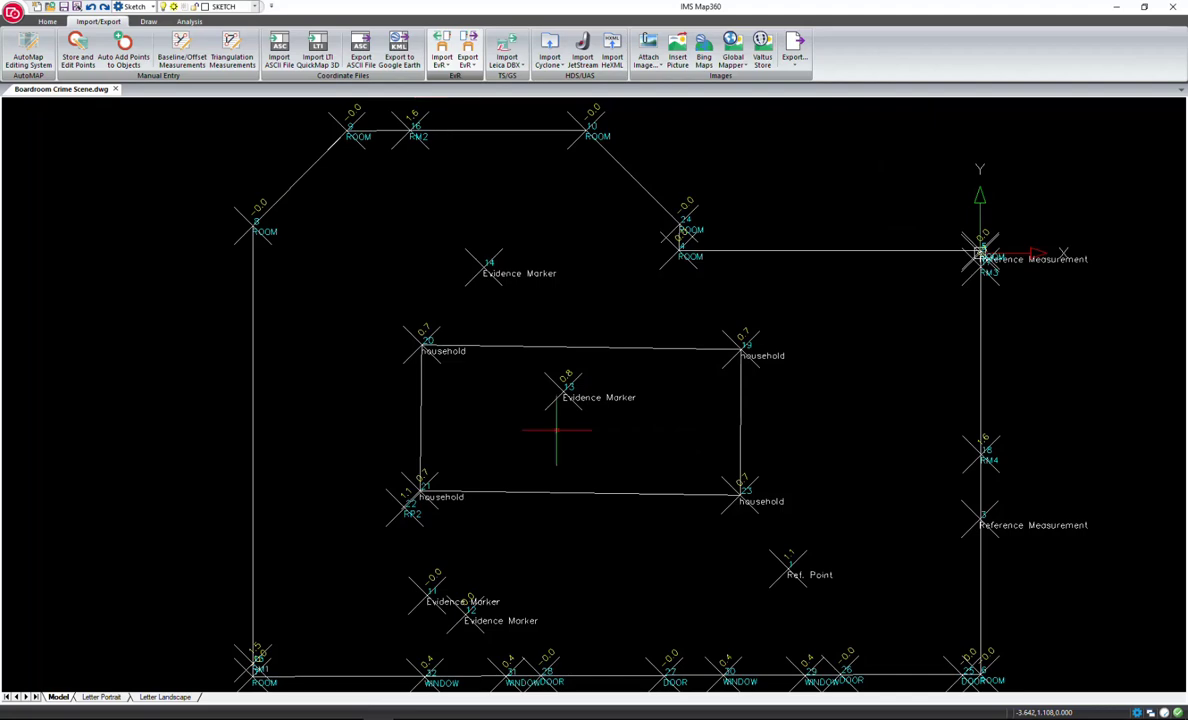
scroll(558, 434, down, 2)
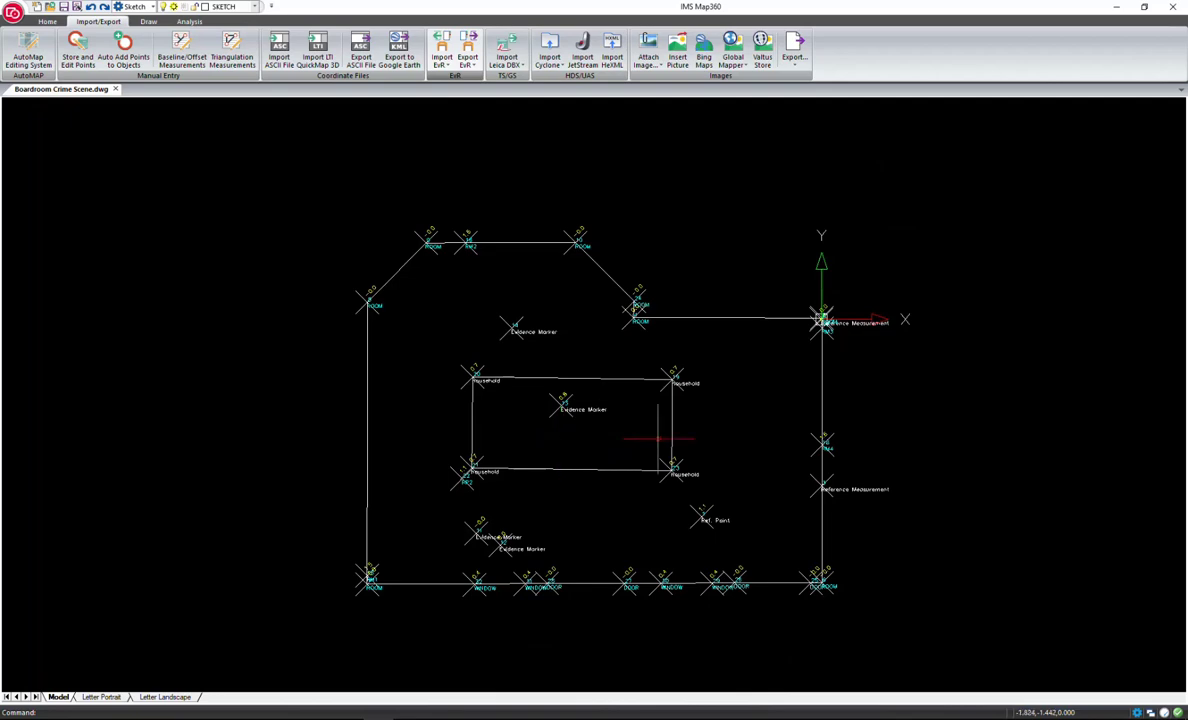
Step: Freeze the point identifier and elevation label layers by picking one of their entities near the room's upper-left corner
click(148, 21)
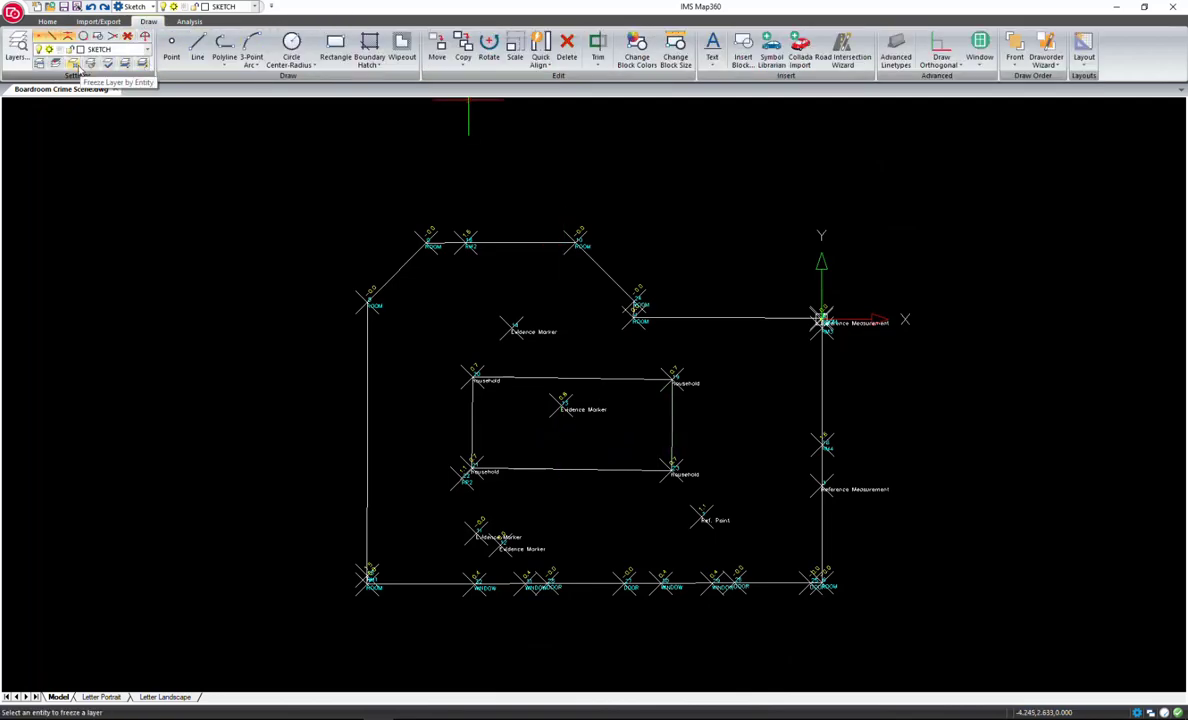
click(75, 64)
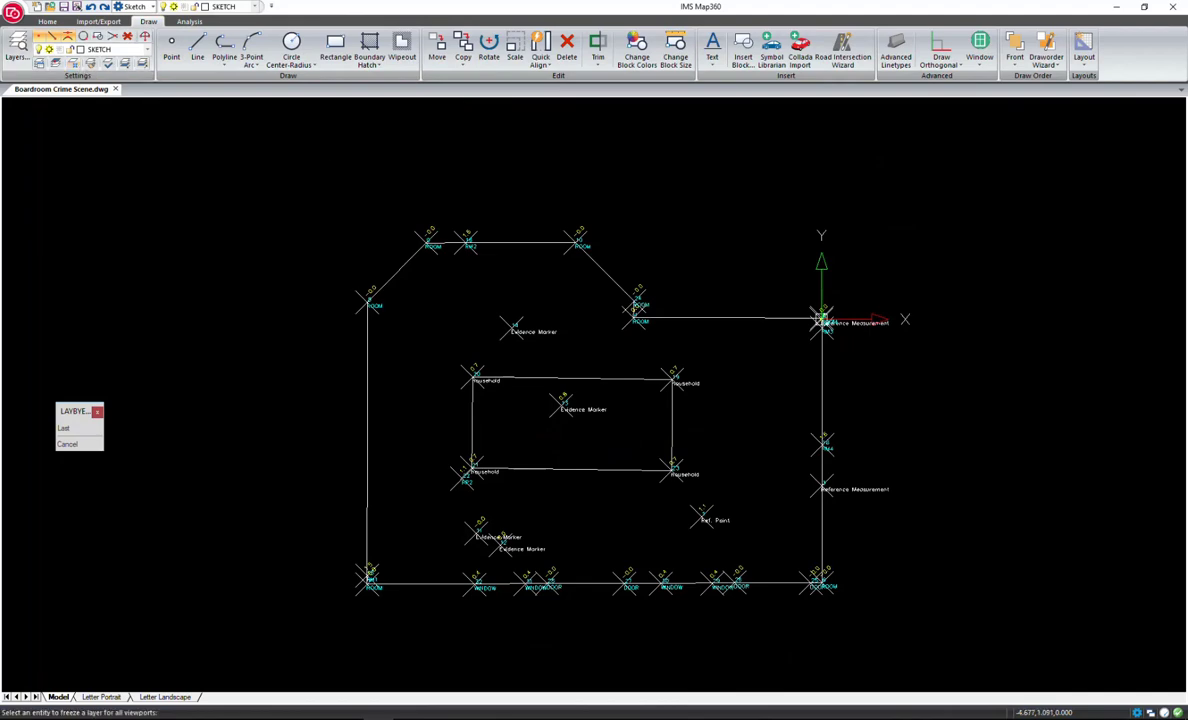
scroll(430, 230, up, 5)
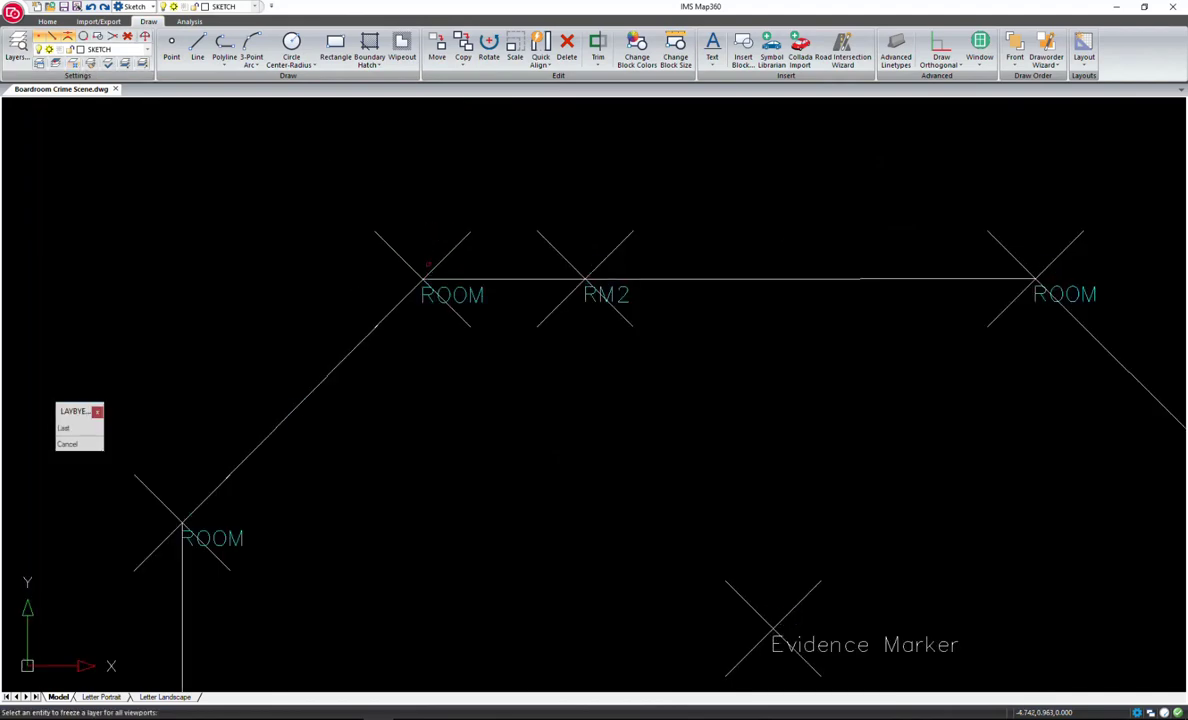
scroll(427, 262, down, 5)
key(Escape)
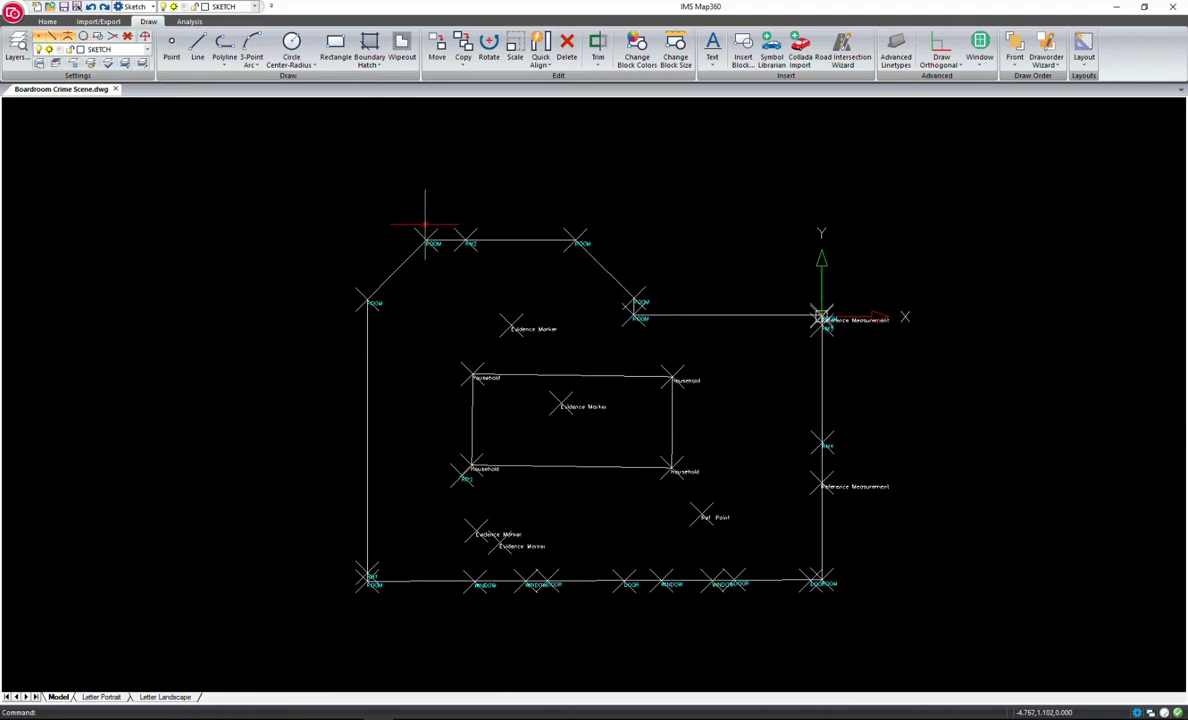
Step: Draw right-justified walls 0.200 wide and 3.000 high around the whole room outline, following the ROOM points back to the start
click(975, 62)
click(1003, 82)
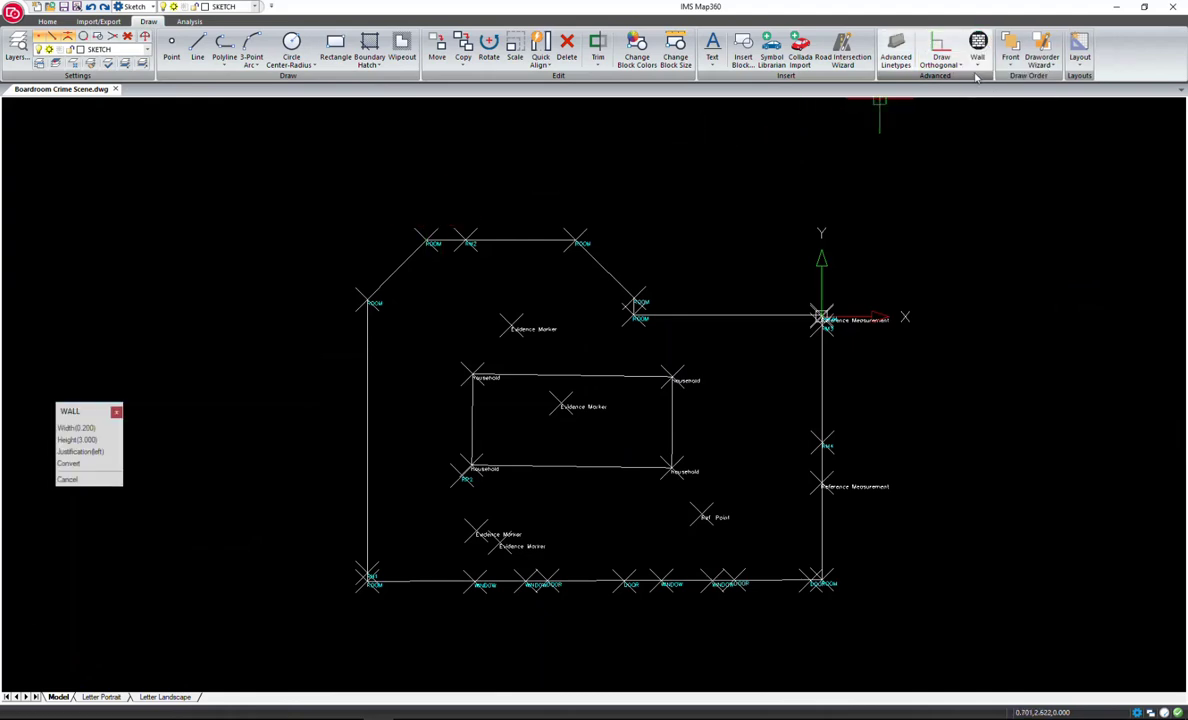
click(82, 451)
click(90, 453)
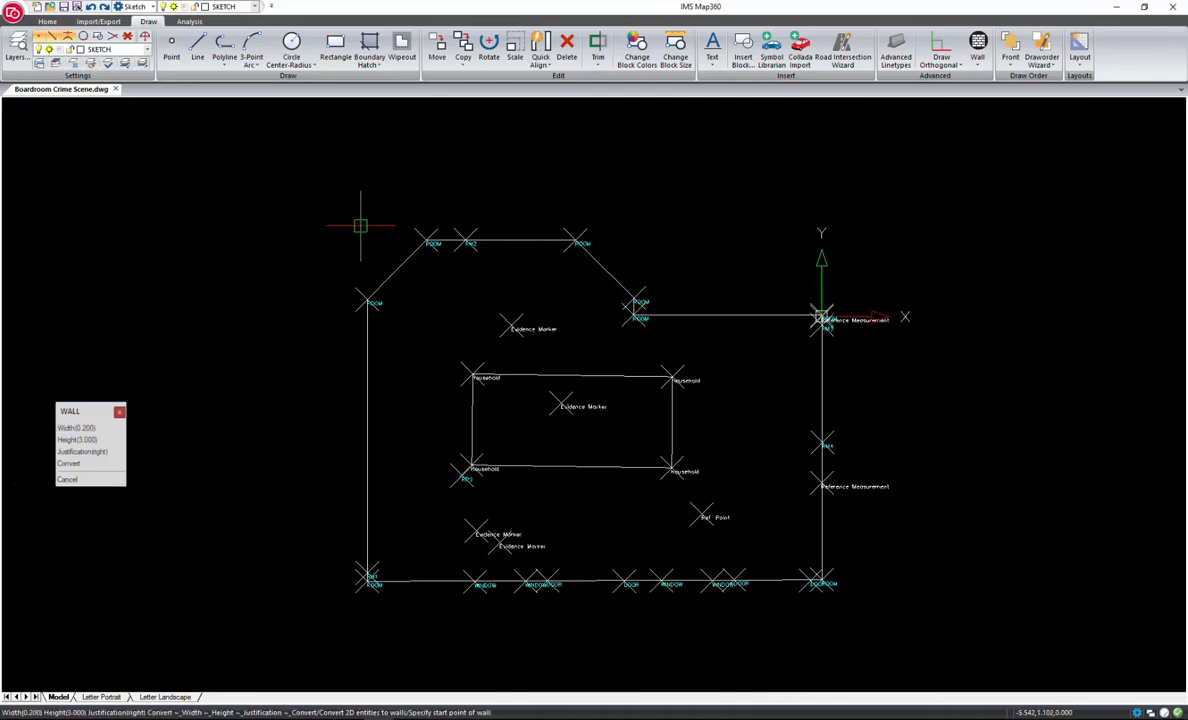
click(364, 296)
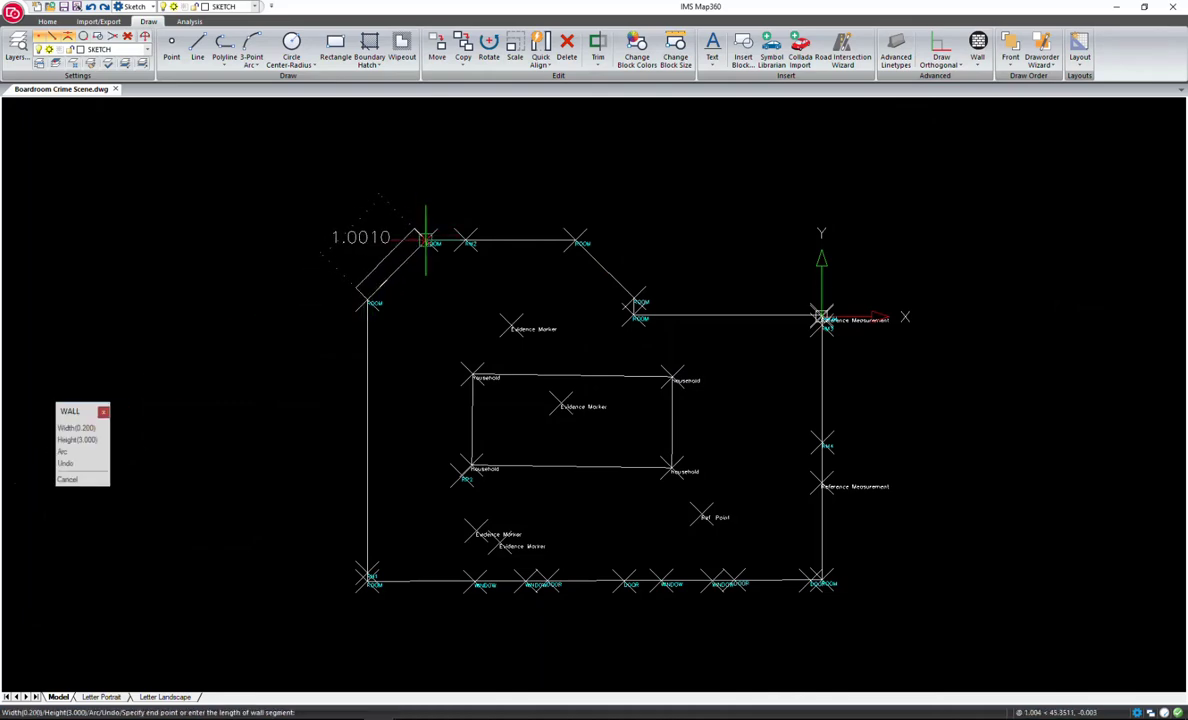
click(421, 235)
click(576, 232)
click(636, 296)
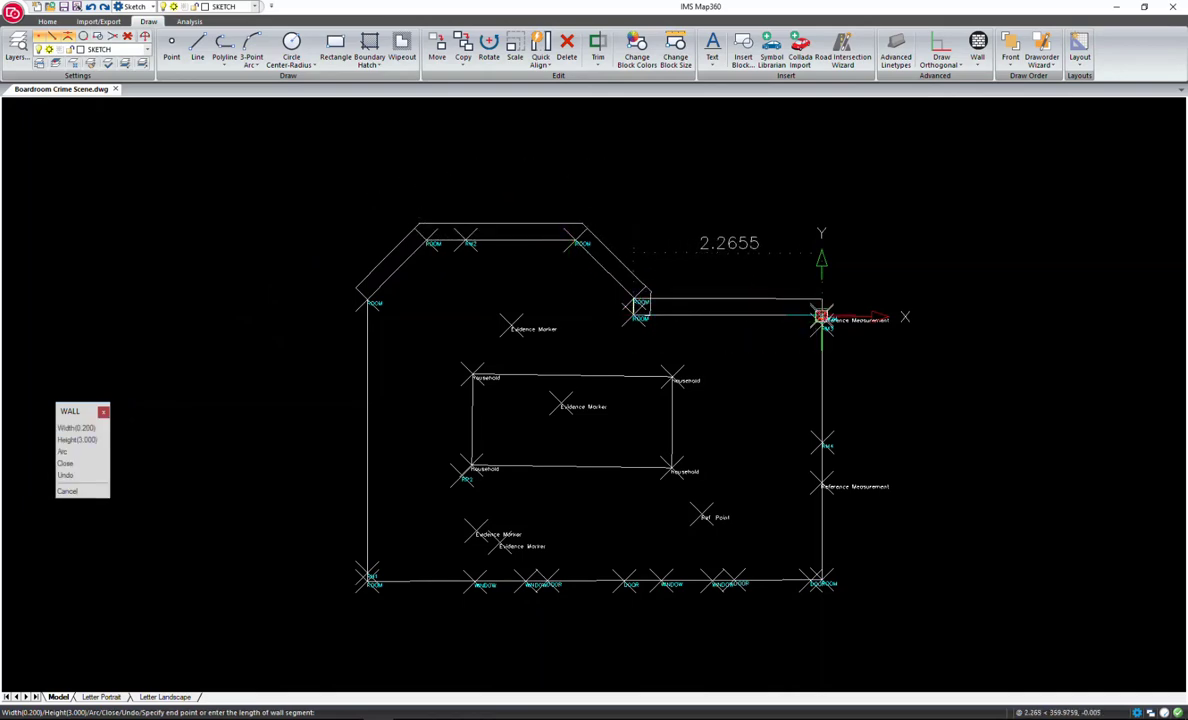
click(822, 317)
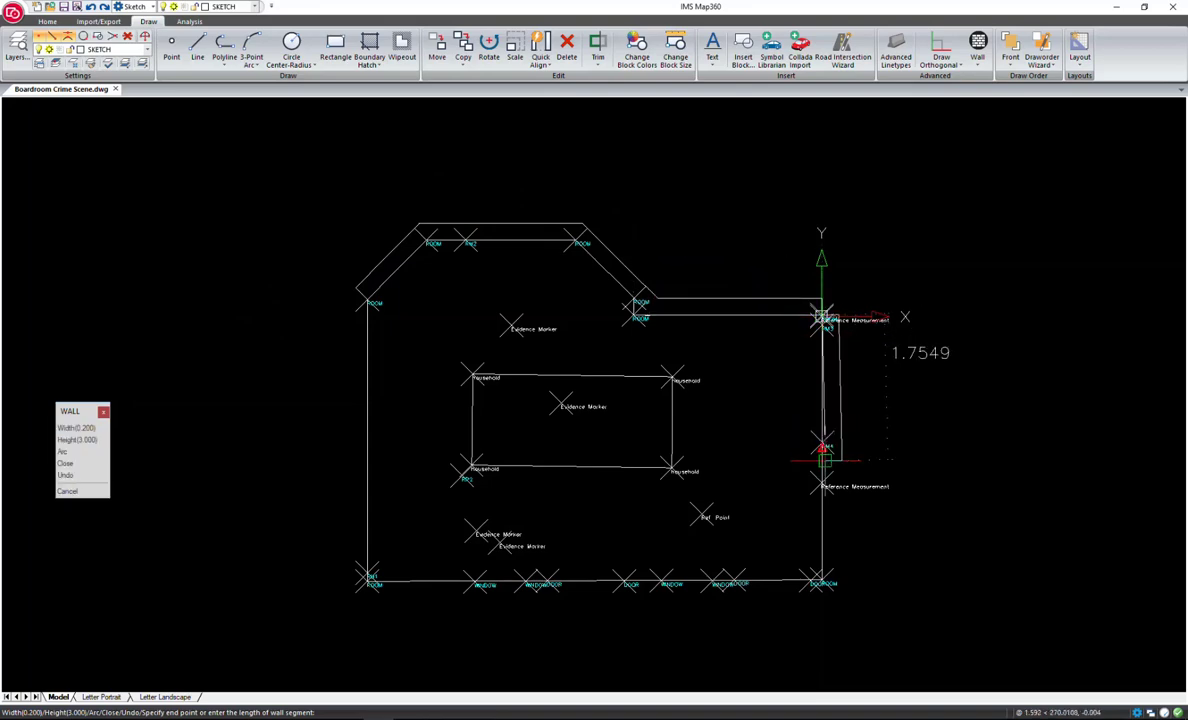
click(822, 583)
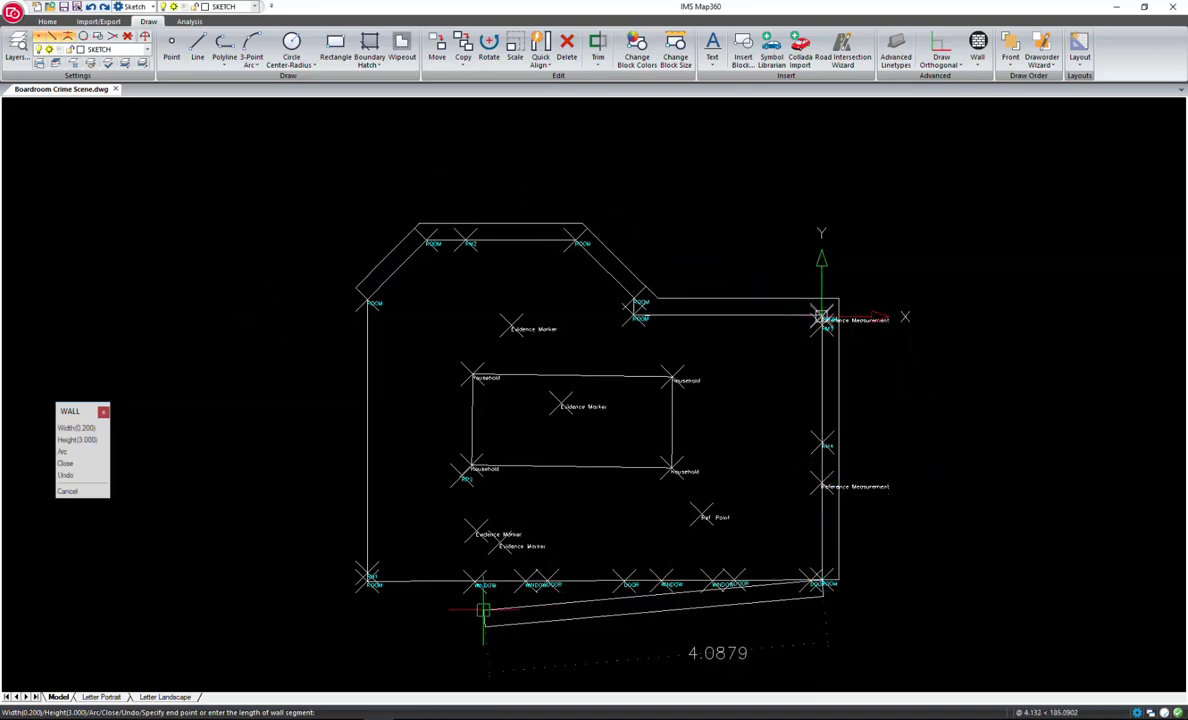
click(367, 580)
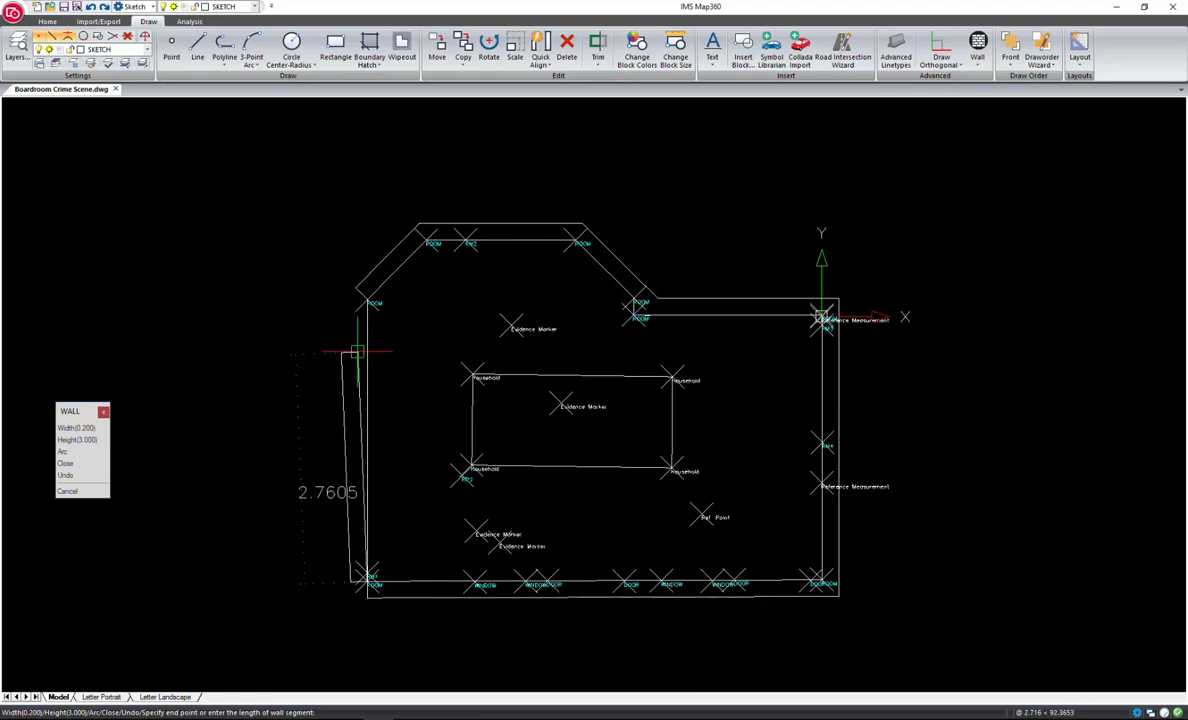
click(367, 299)
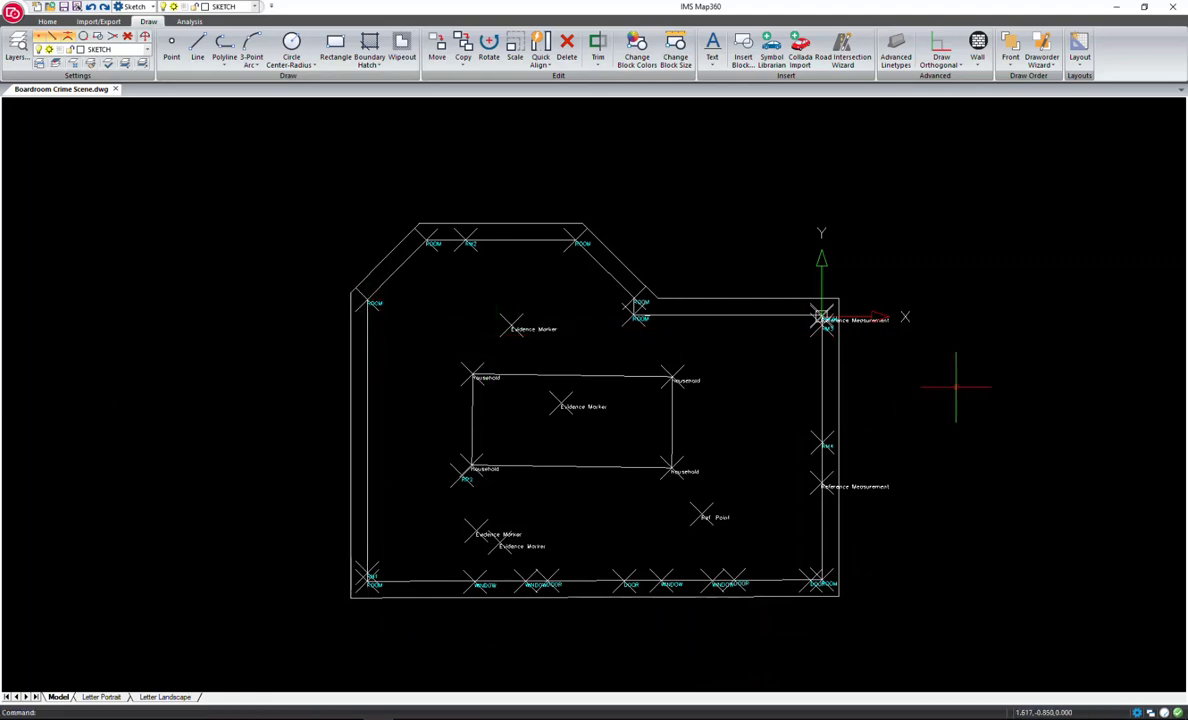
Step: Insert two doors 0.917 wide and 2.000 high, with a 2.000 header height, between the DOOR points of the room's lower wall
click(977, 60)
click(976, 113)
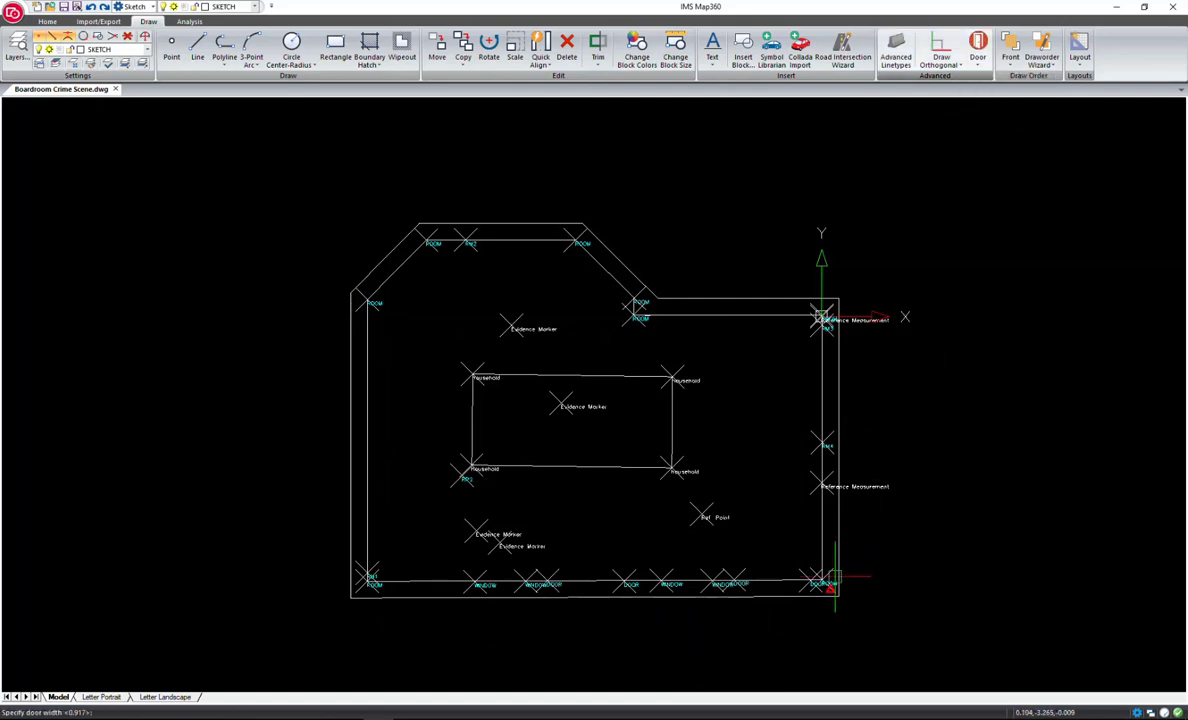
scroll(767, 602, up, 2)
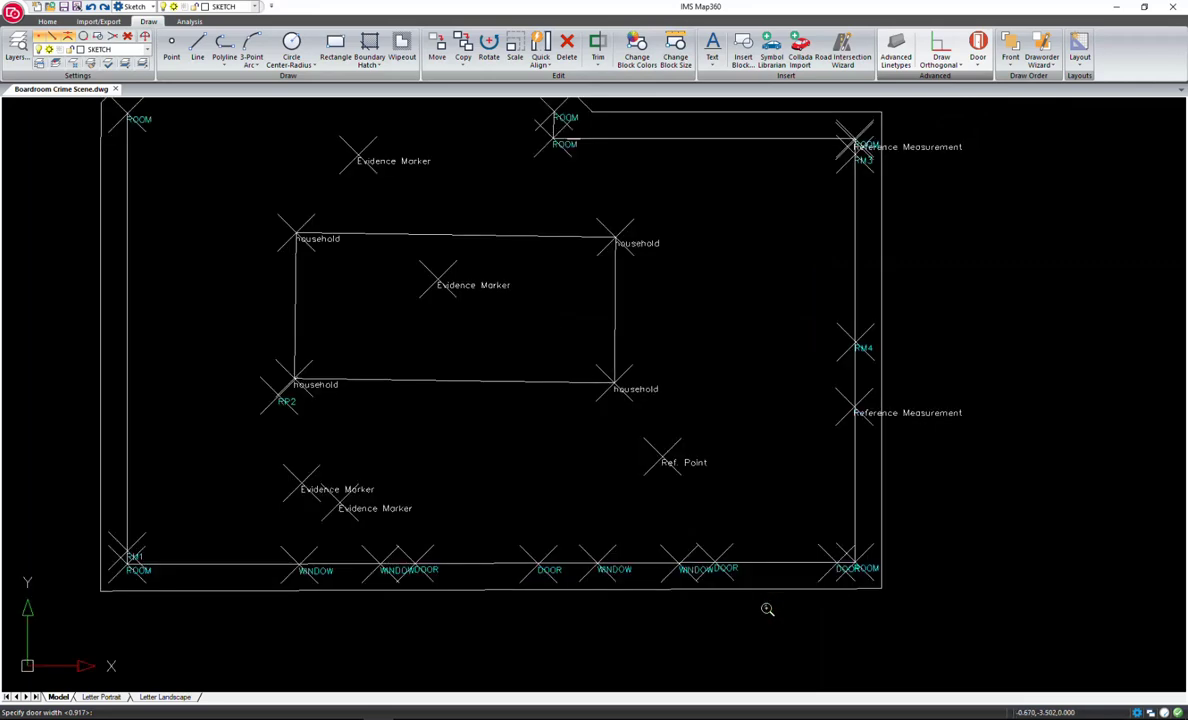
key(Return)
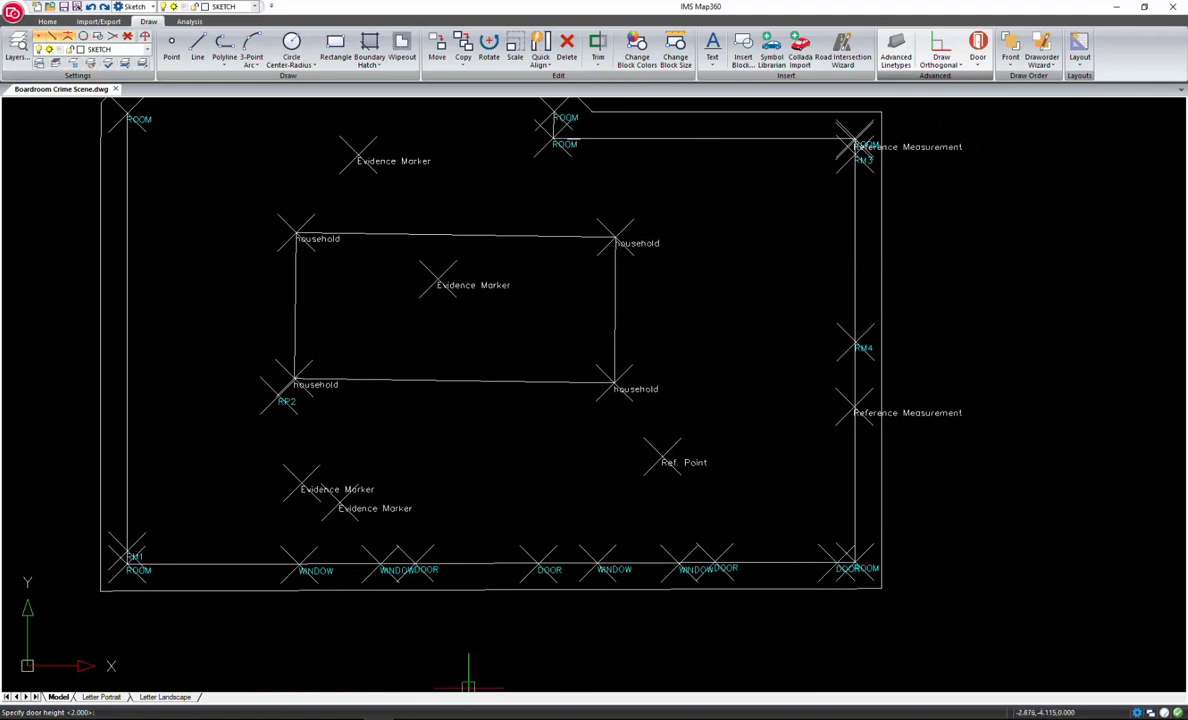
key(Return)
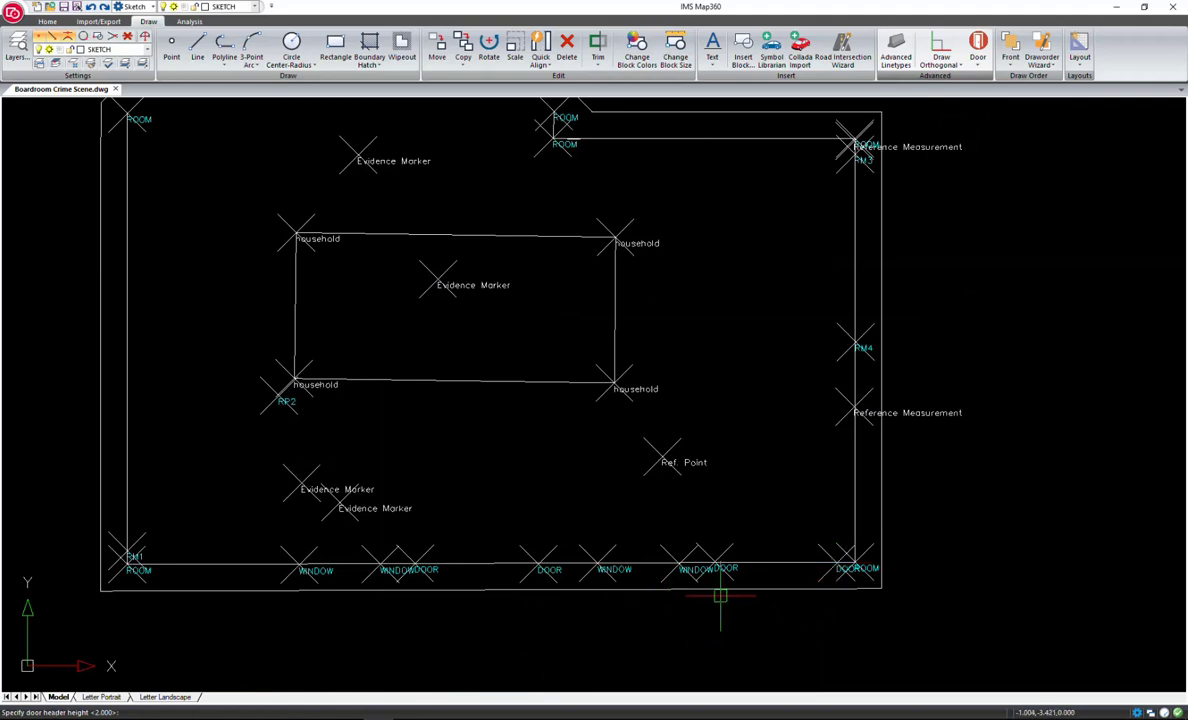
key(Return)
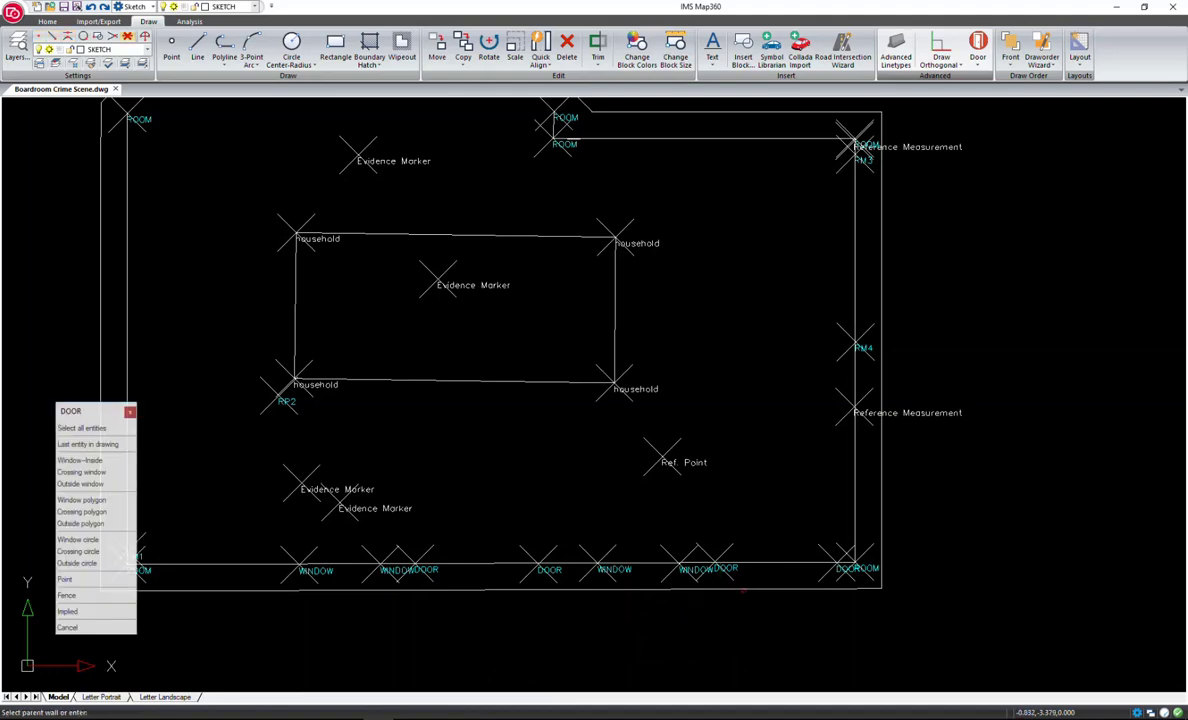
click(758, 565)
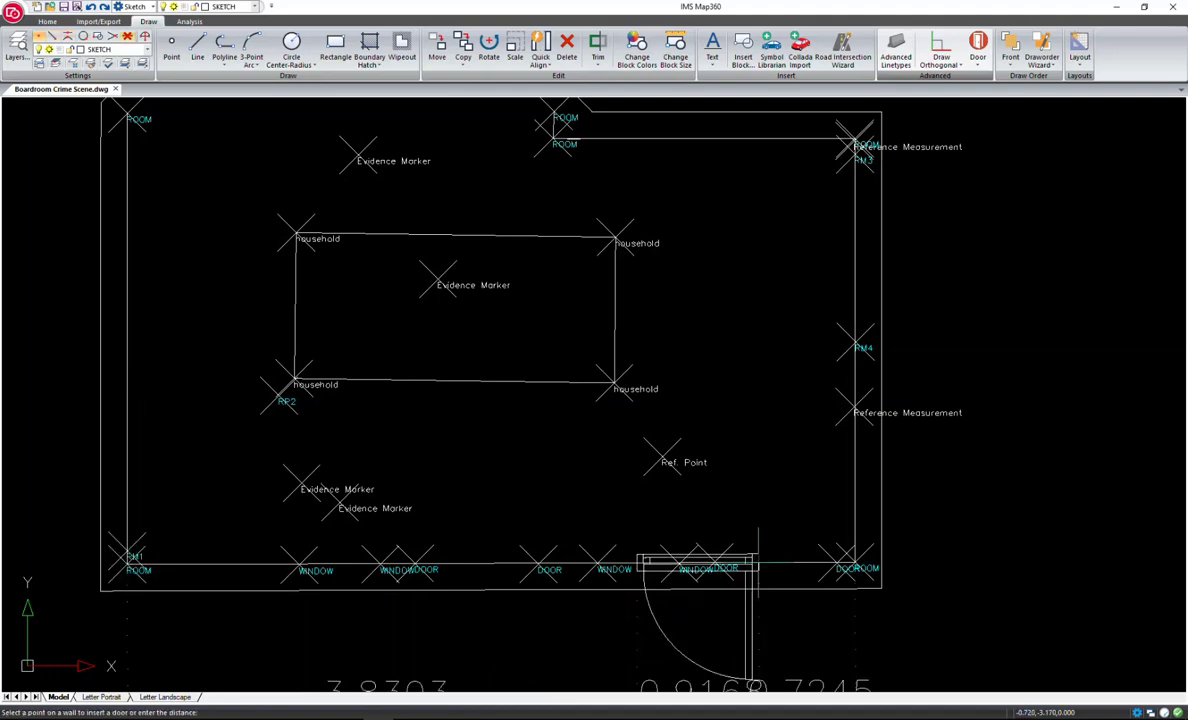
click(836, 562)
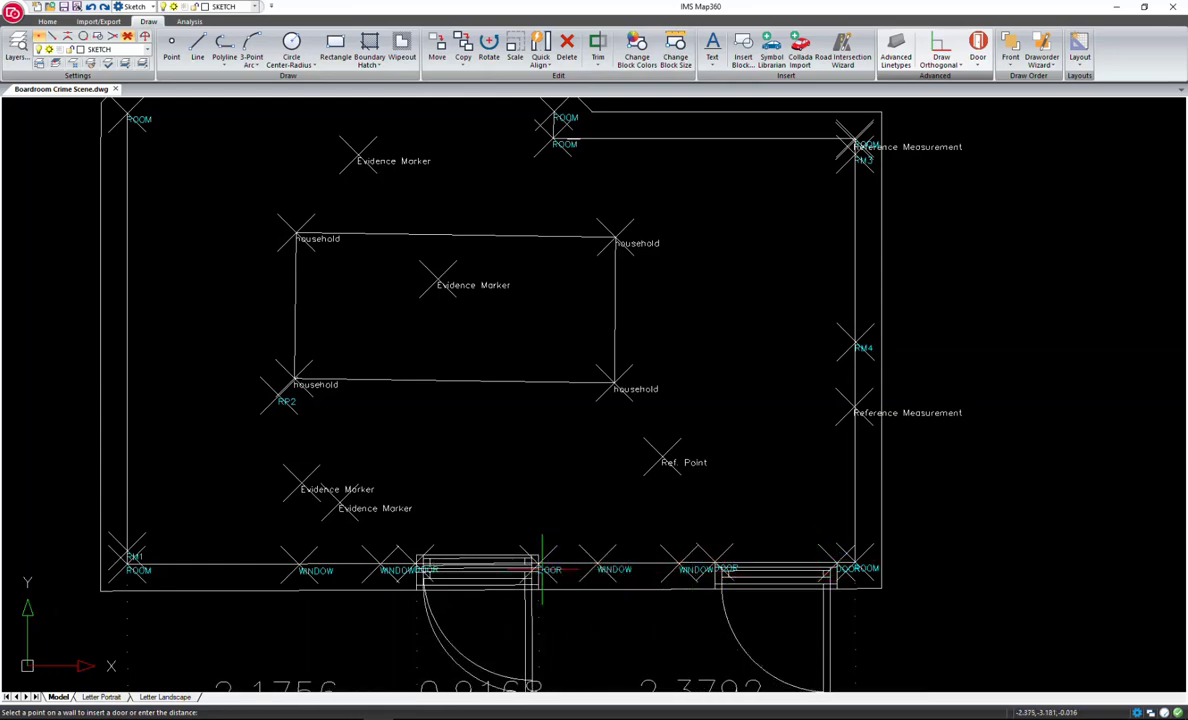
Step: Insert two windows 1.500 high in the room's lower wall, taking their width from a pair of WINDOW points
click(977, 62)
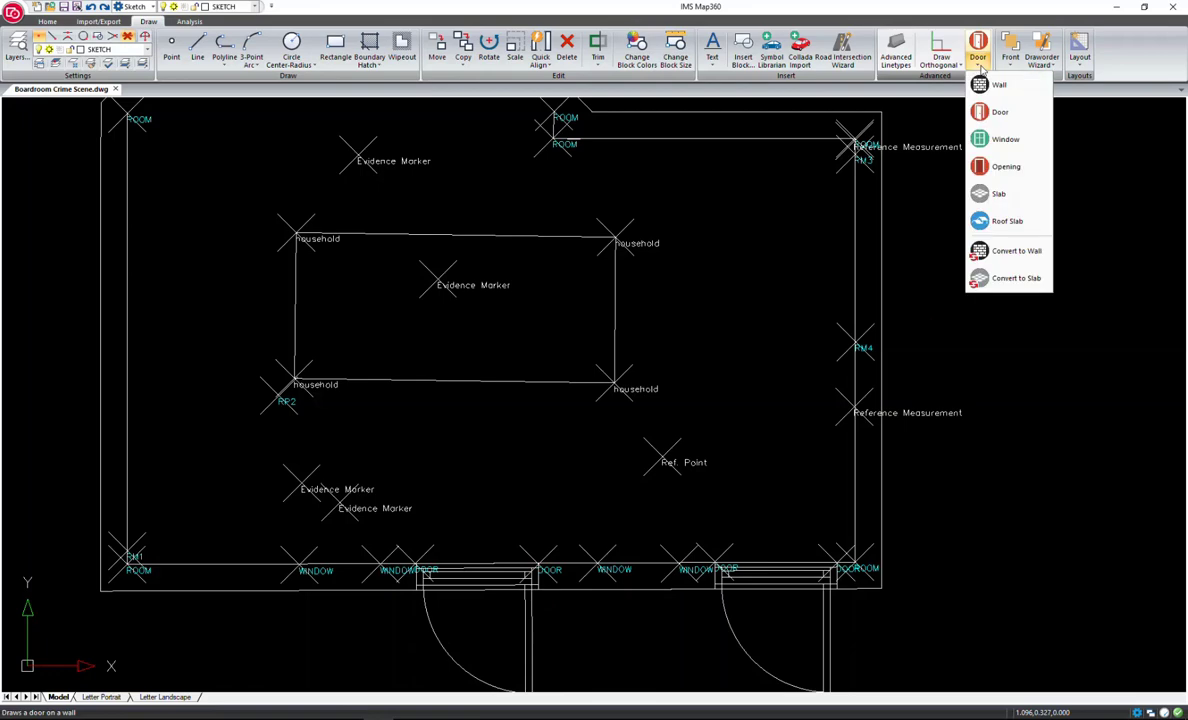
click(996, 140)
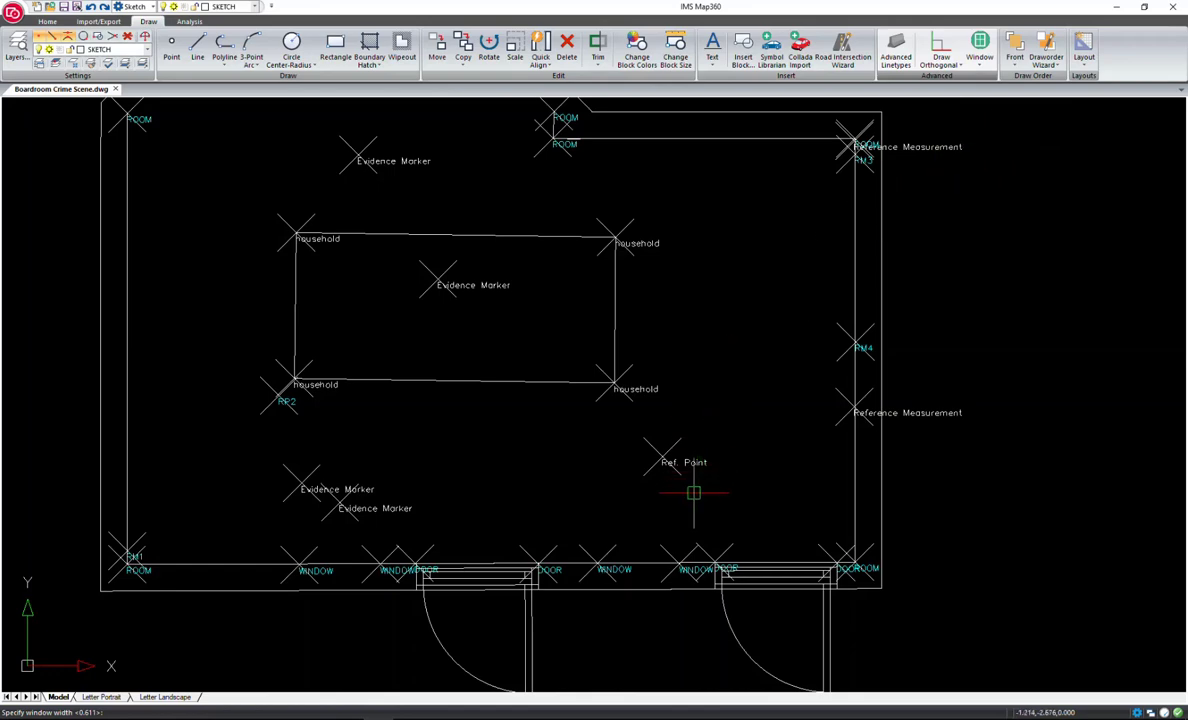
click(670, 567)
click(602, 567)
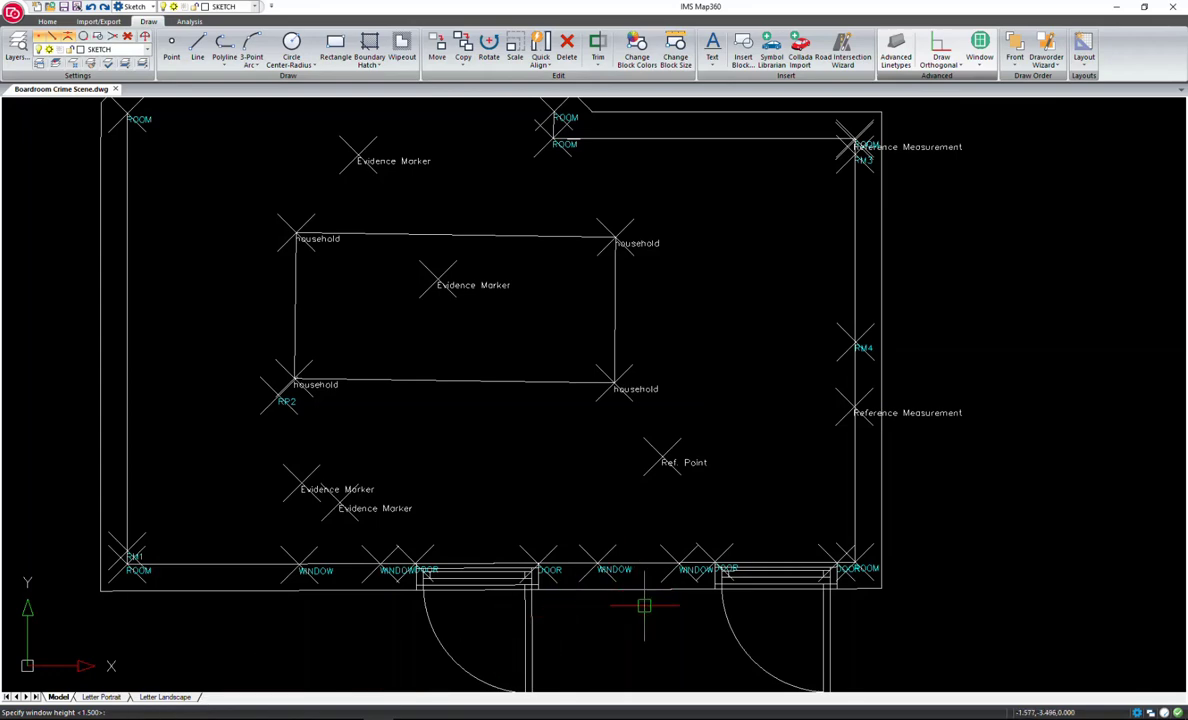
key(Return)
key(Return)
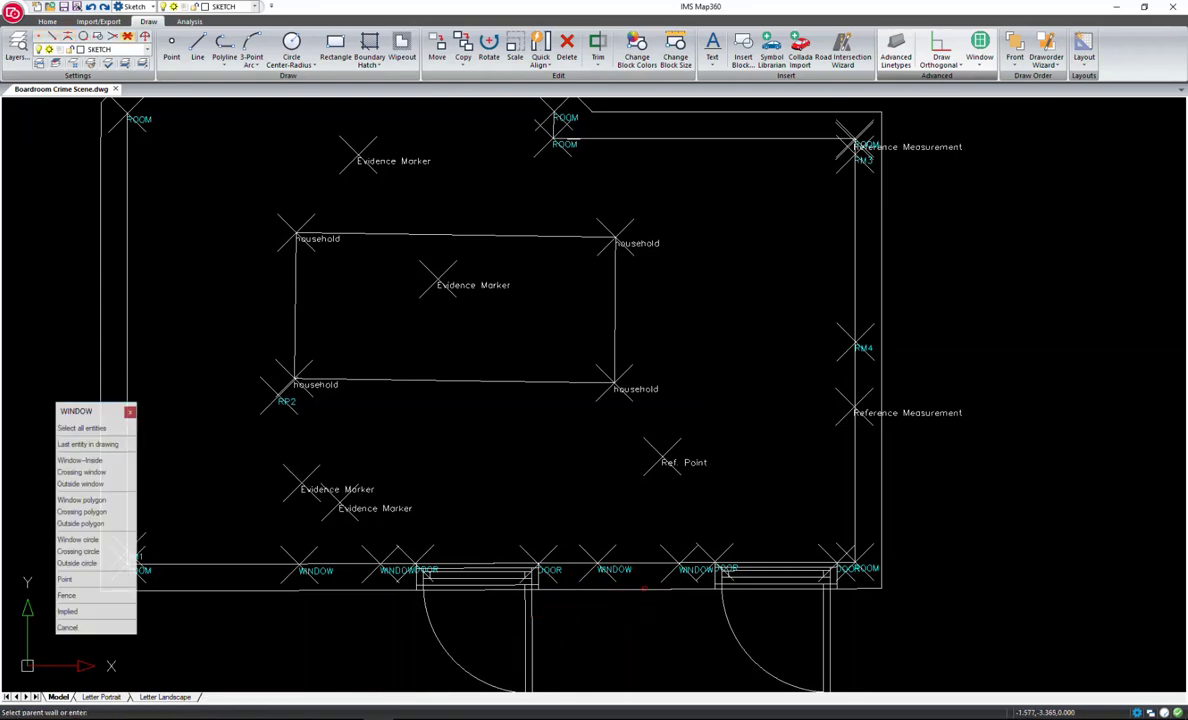
click(641, 567)
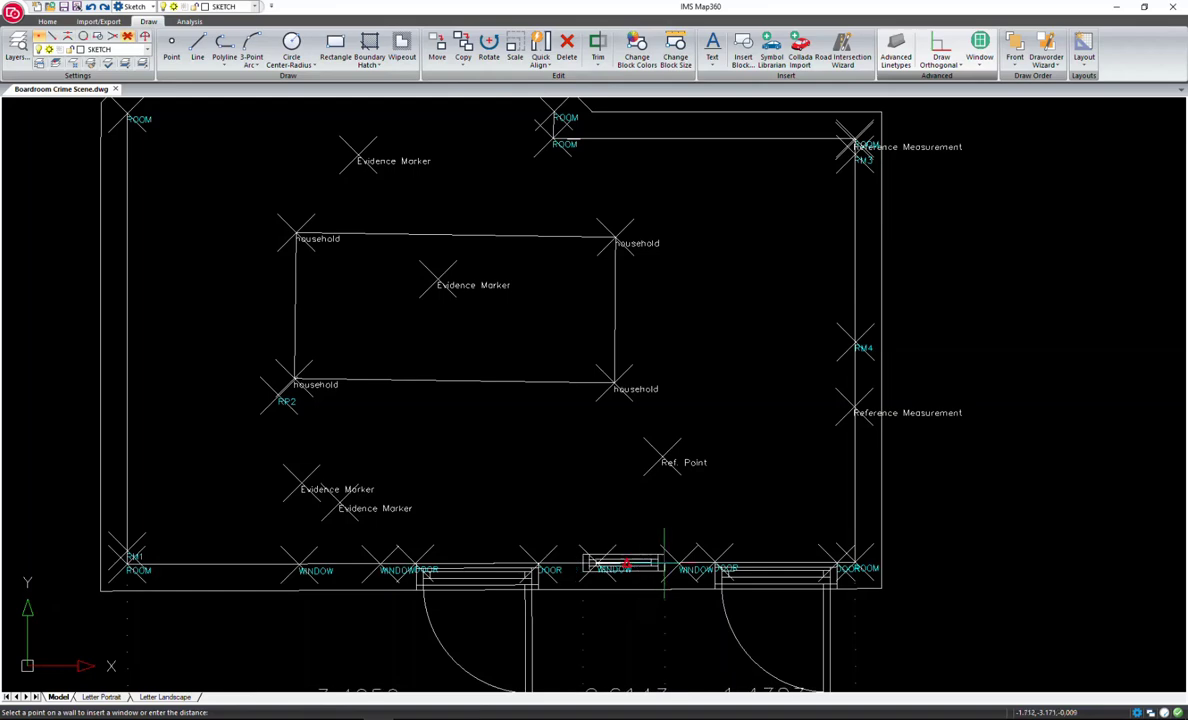
click(386, 563)
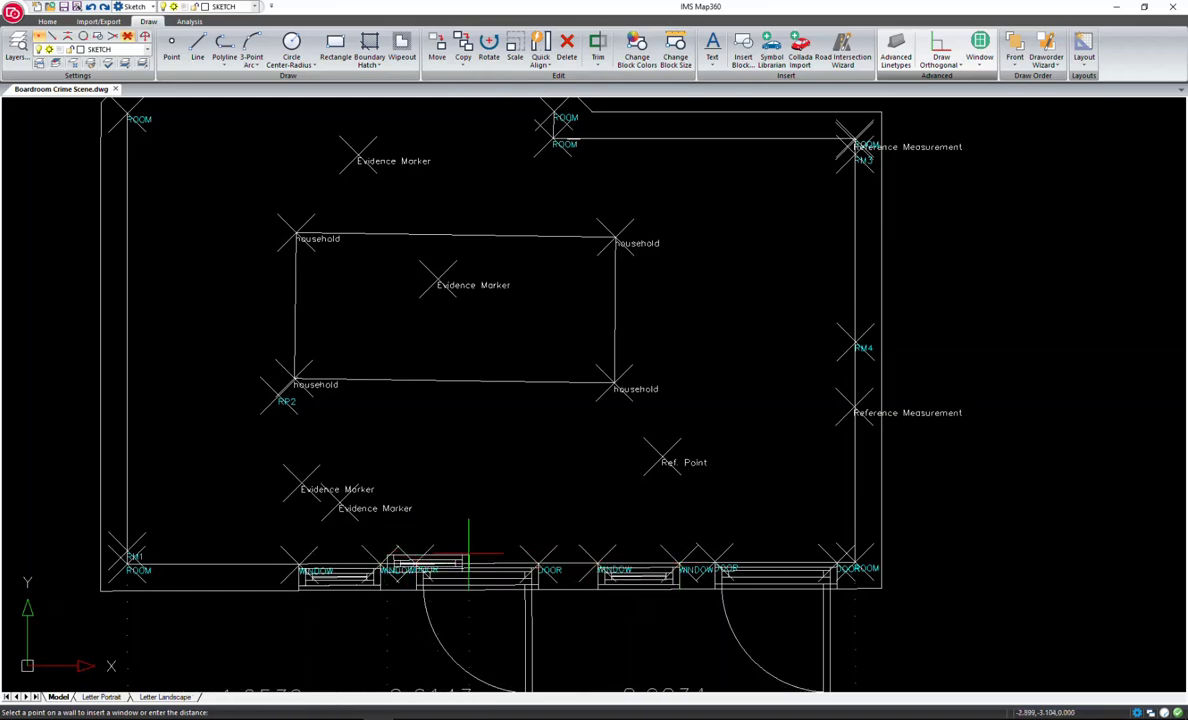
scroll(985, 550, down, 2)
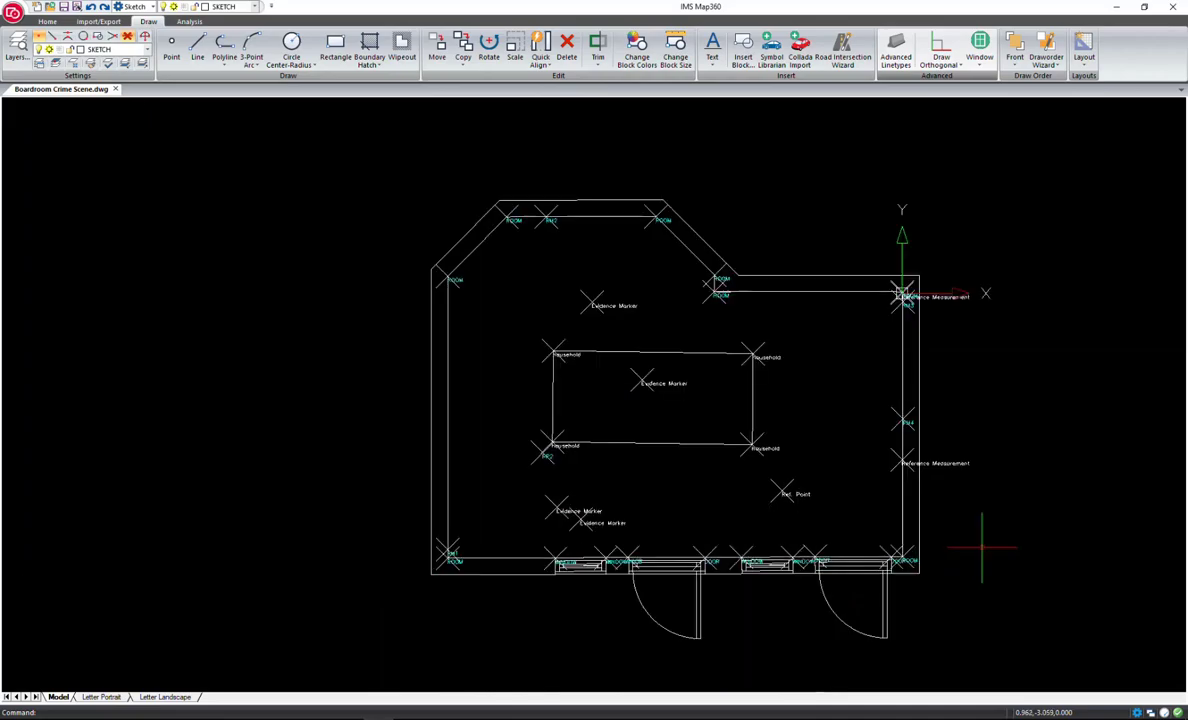
shift+middle_drag(940, 587, 984, 403)
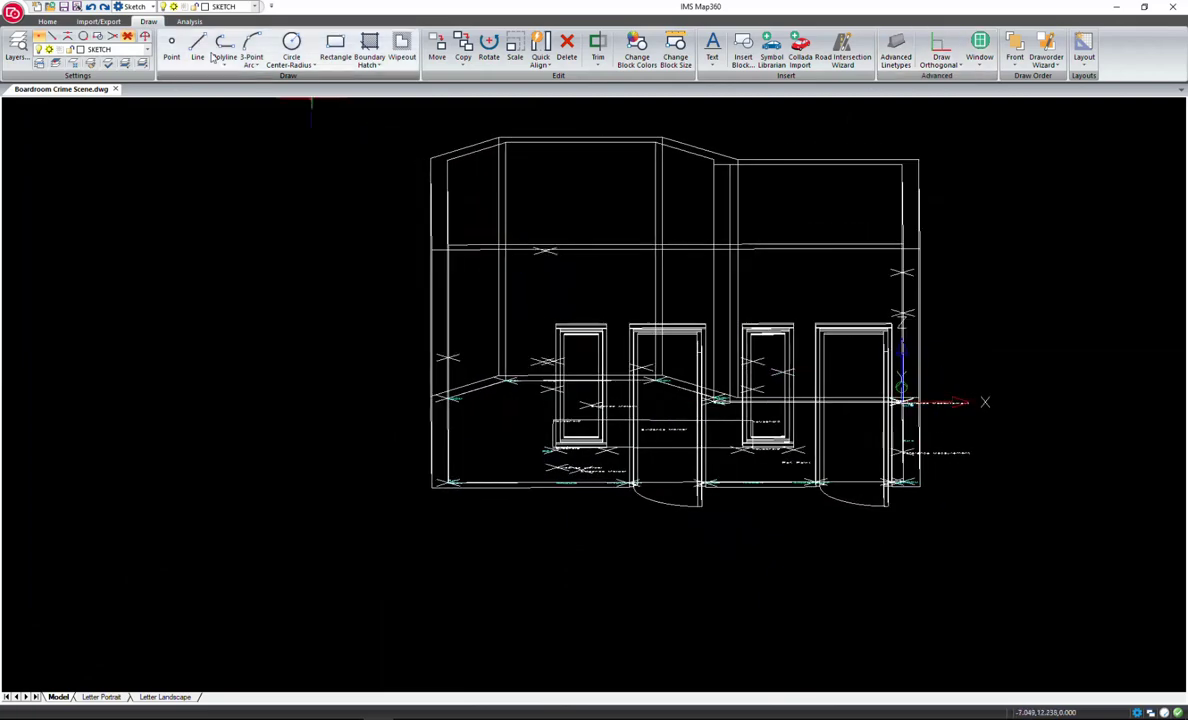
Step: Switch the room model back to the top view with the whole room in sight
click(47, 21)
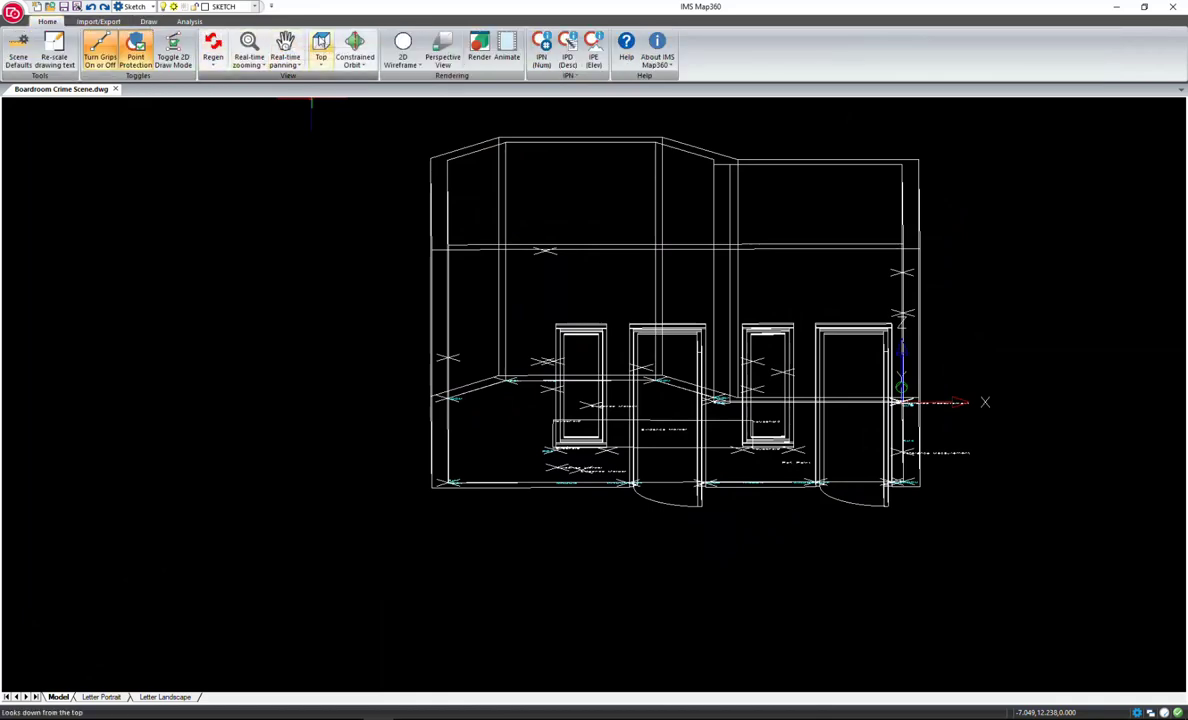
click(321, 46)
middle_drag(774, 371, 786, 394)
scroll(777, 390, down, 2)
scroll(769, 390, up, 2)
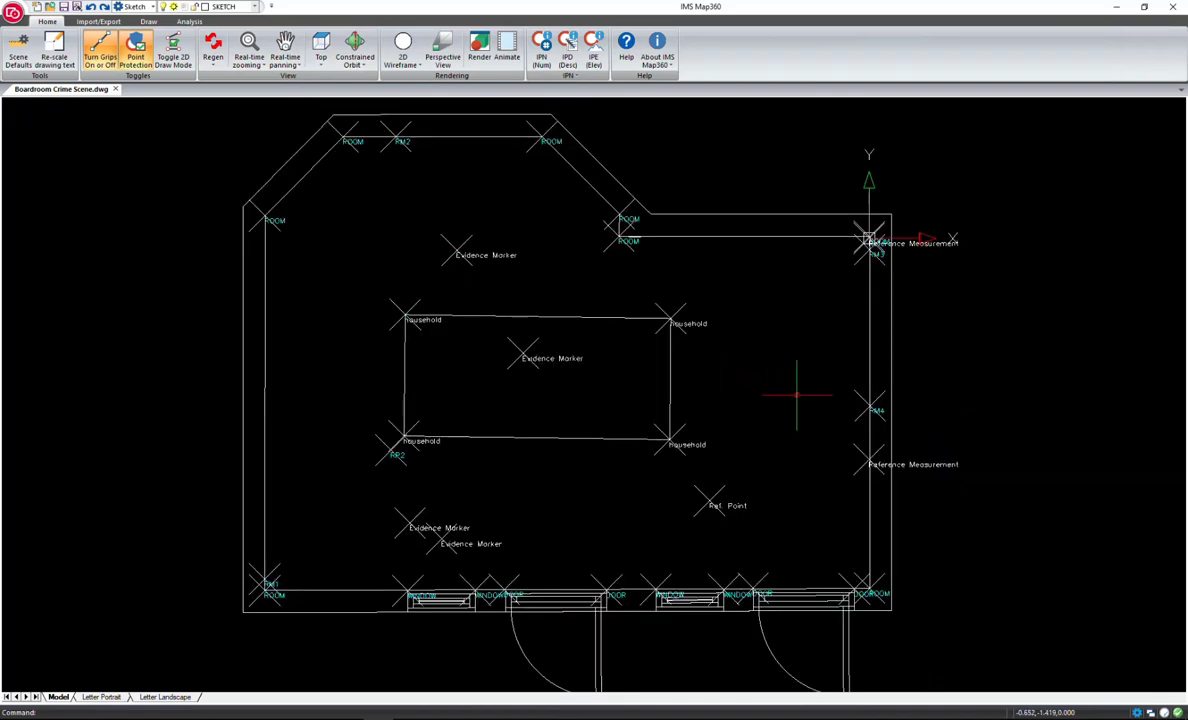
Step: Insert the favorite symbol TABLE WITH CHAIRS #1 - NC, unrotated, at the evidence marker point inside the household outline
click(148, 21)
click(771, 48)
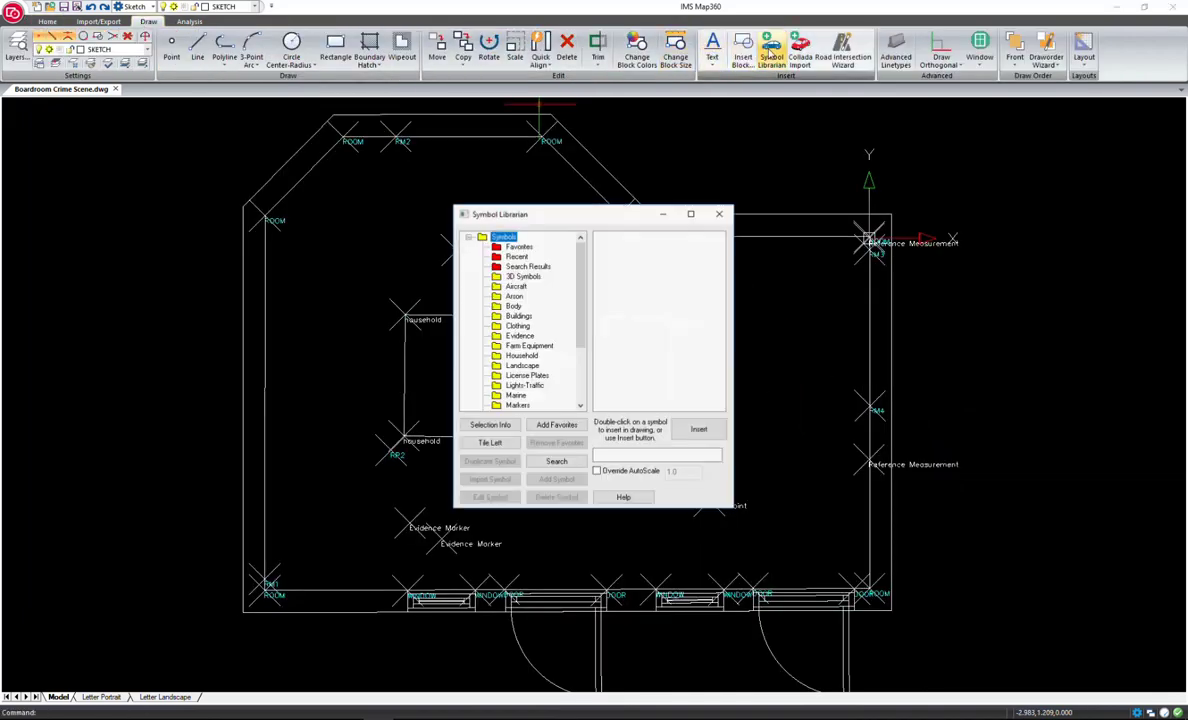
click(518, 246)
click(652, 258)
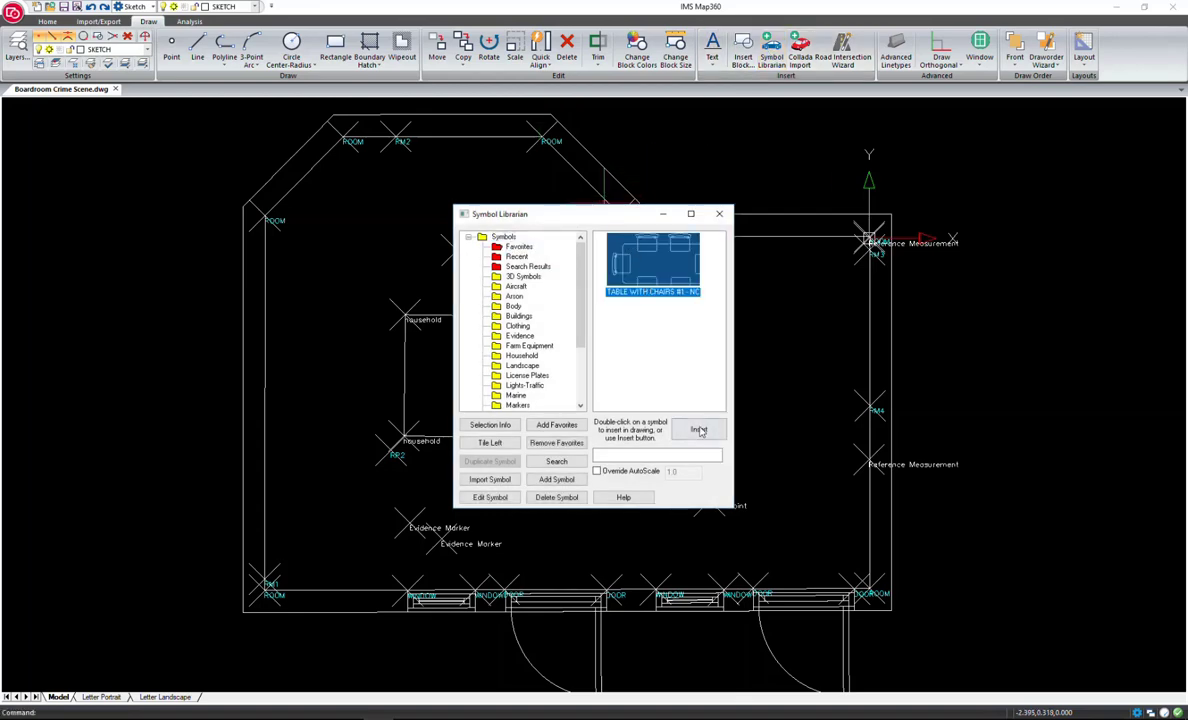
click(699, 429)
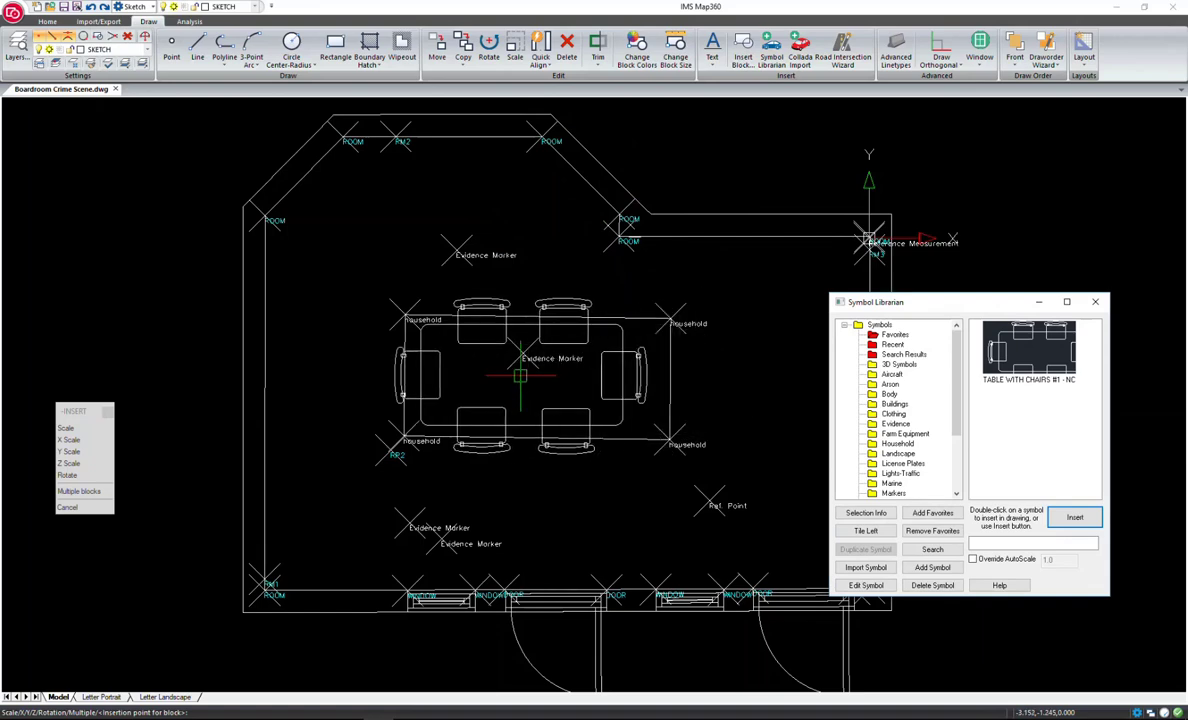
click(523, 353)
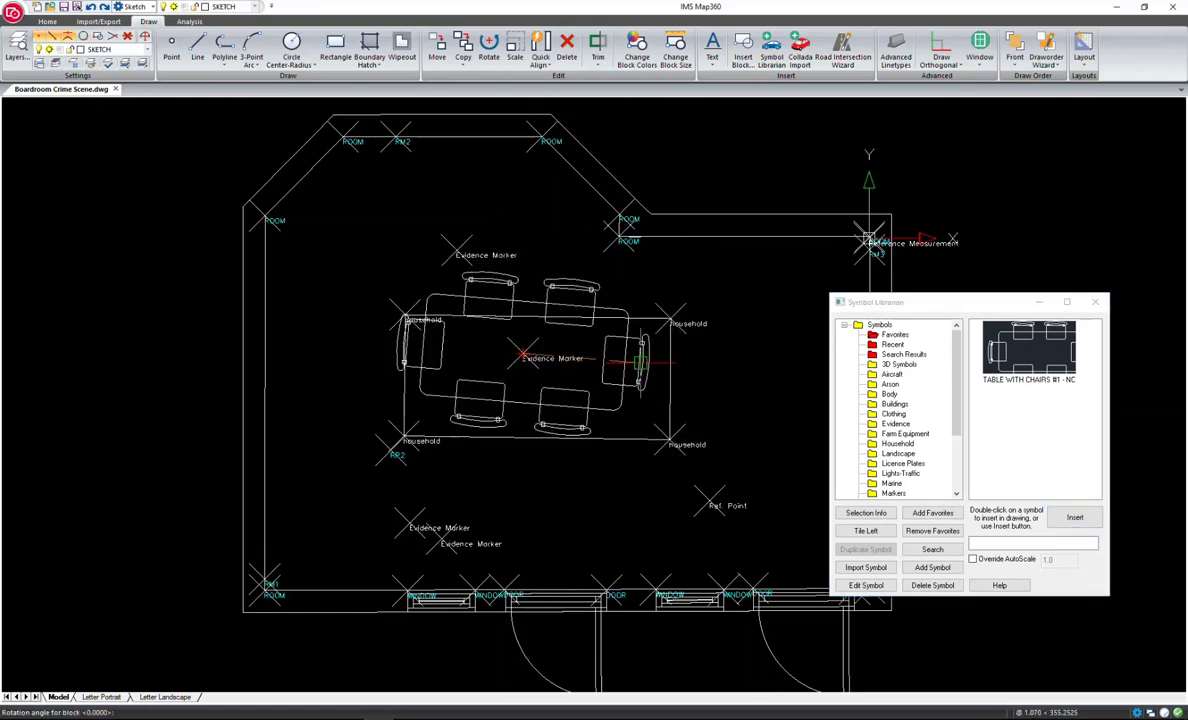
click(740, 378)
click(1094, 305)
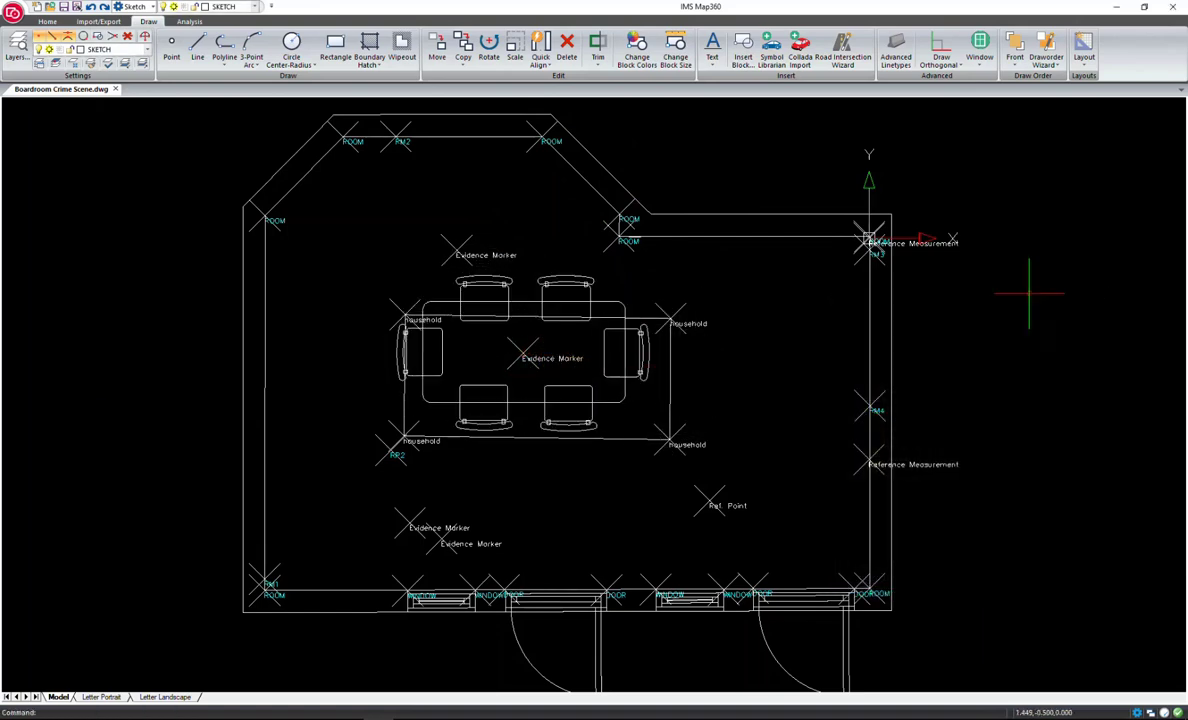
Step: Resize the table-with-chairs block to X 3 and Y 1.7 with the X/Y aspect ratio unlocked
click(588, 372)
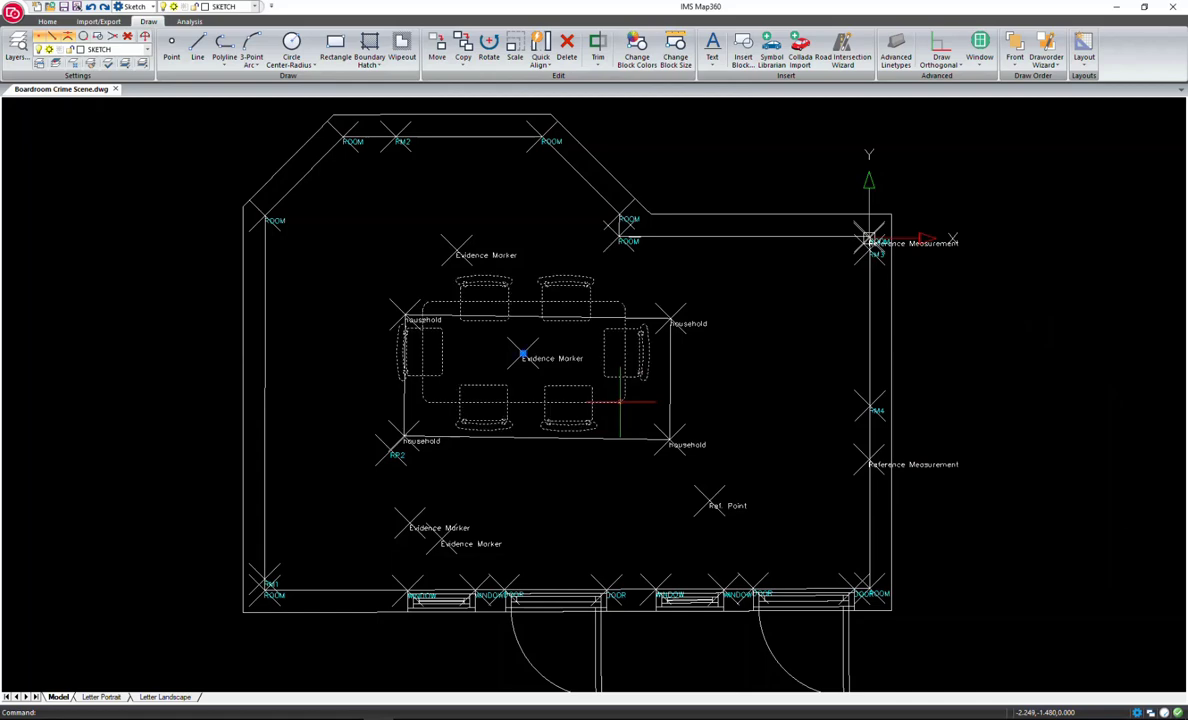
click(676, 48)
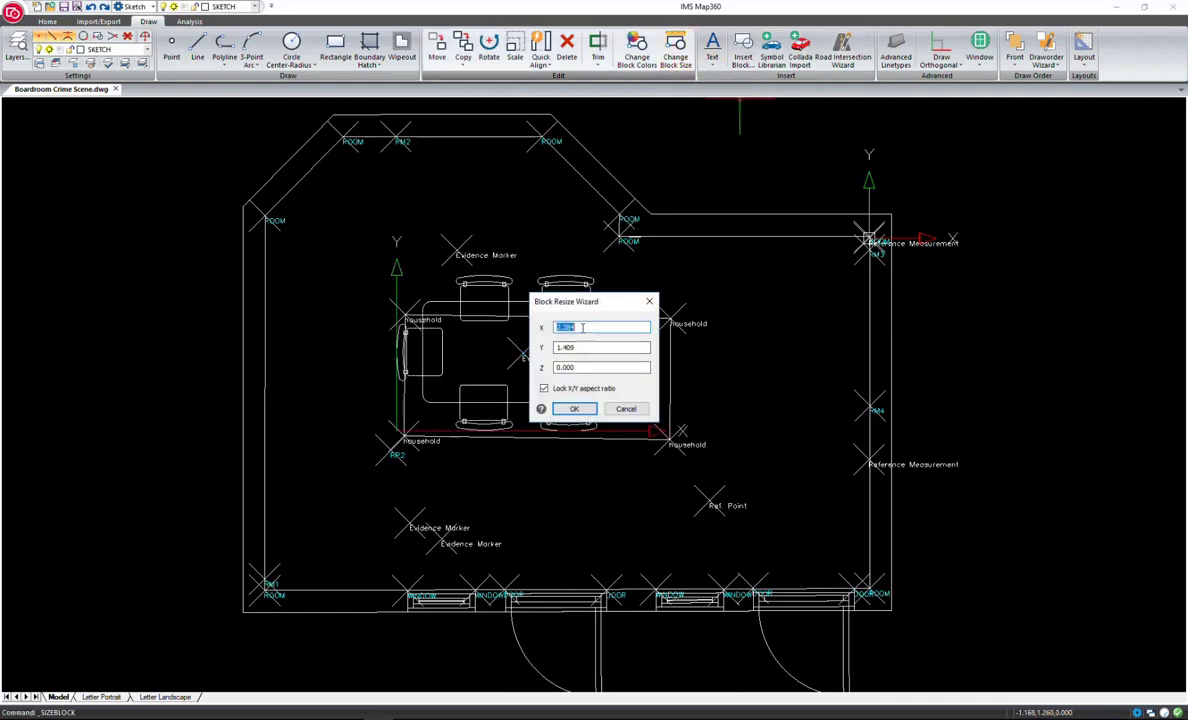
click(544, 388)
double_click(587, 328)
text(2.284)
drag(587, 328, 538, 335)
text(3)
key(Tab)
text(1.7)
key(Return)
Step: Move the table block from the midpoint of its right tabletop edge to the midpoint of the household outline's right edge
click(592, 395)
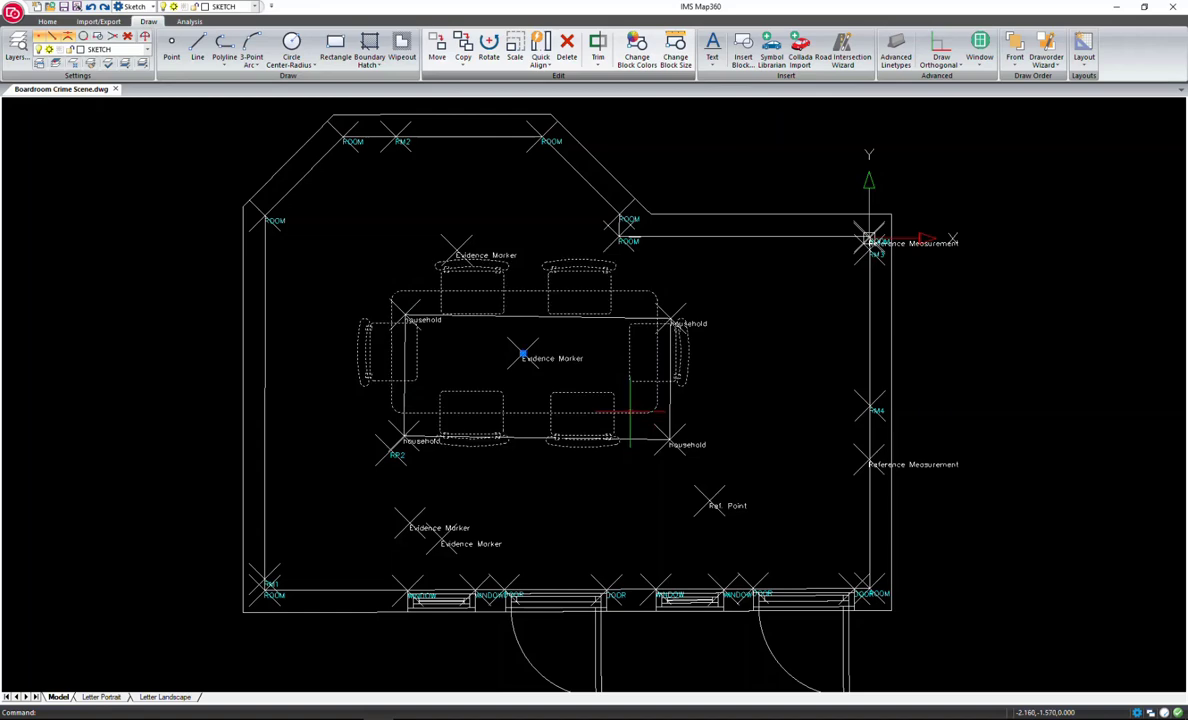
click(437, 47)
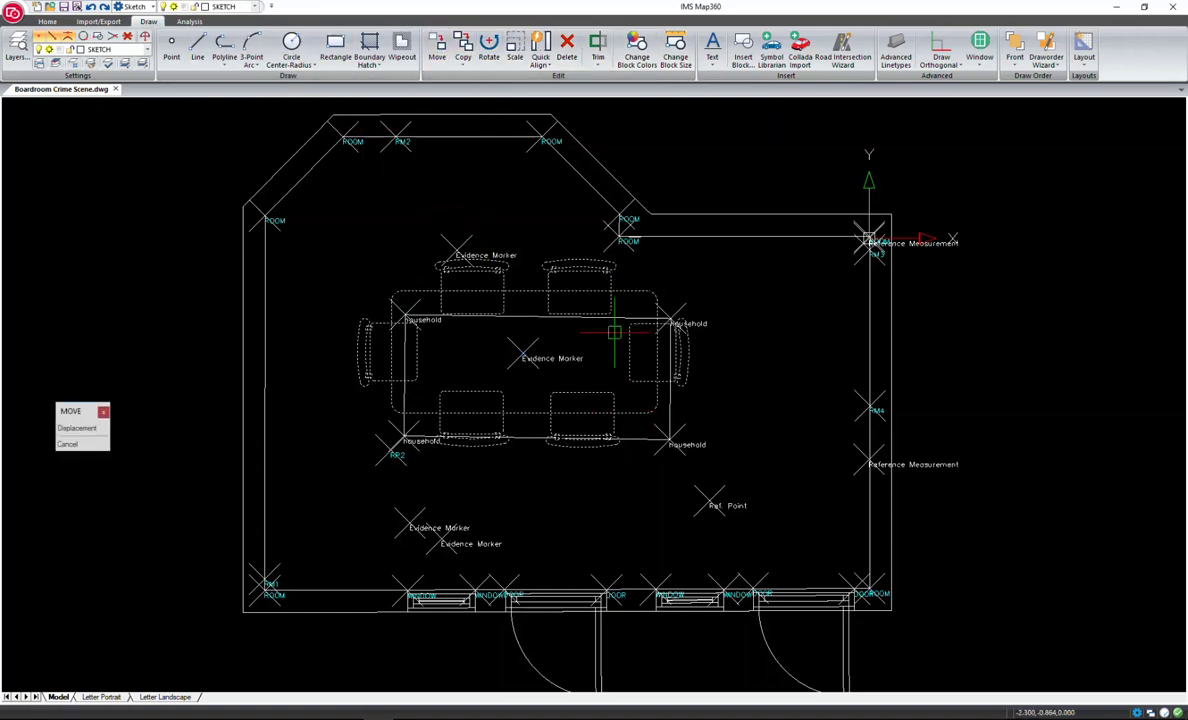
click(656, 352)
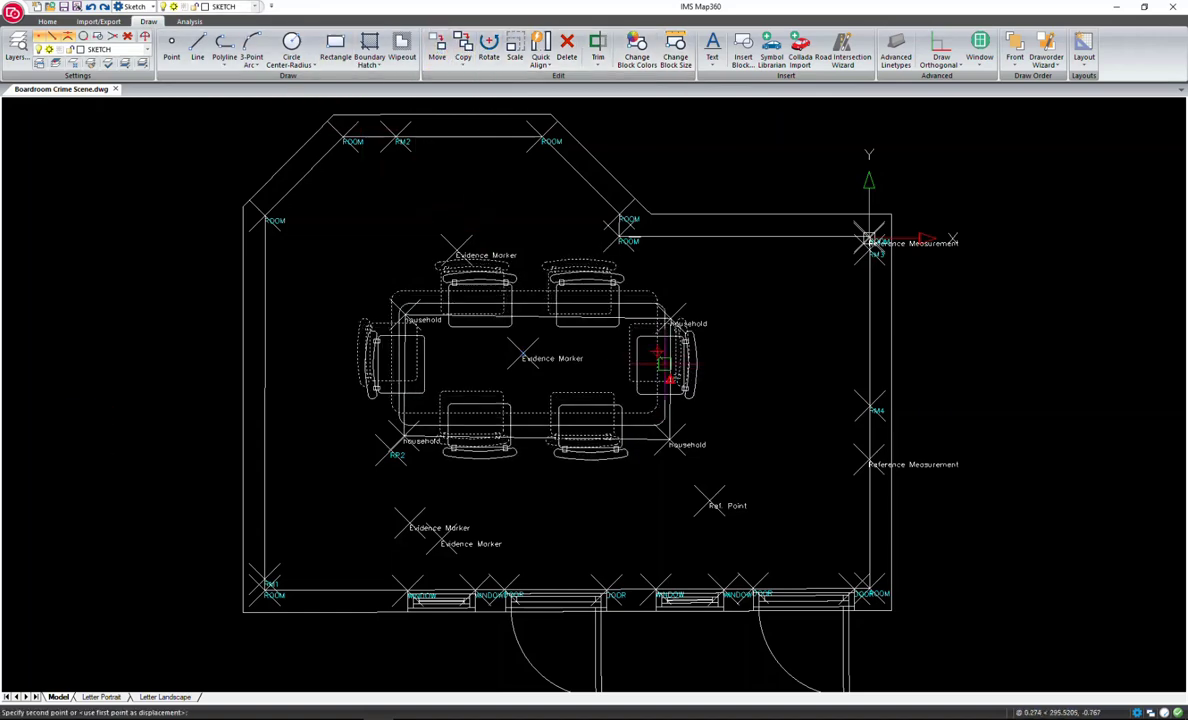
click(668, 378)
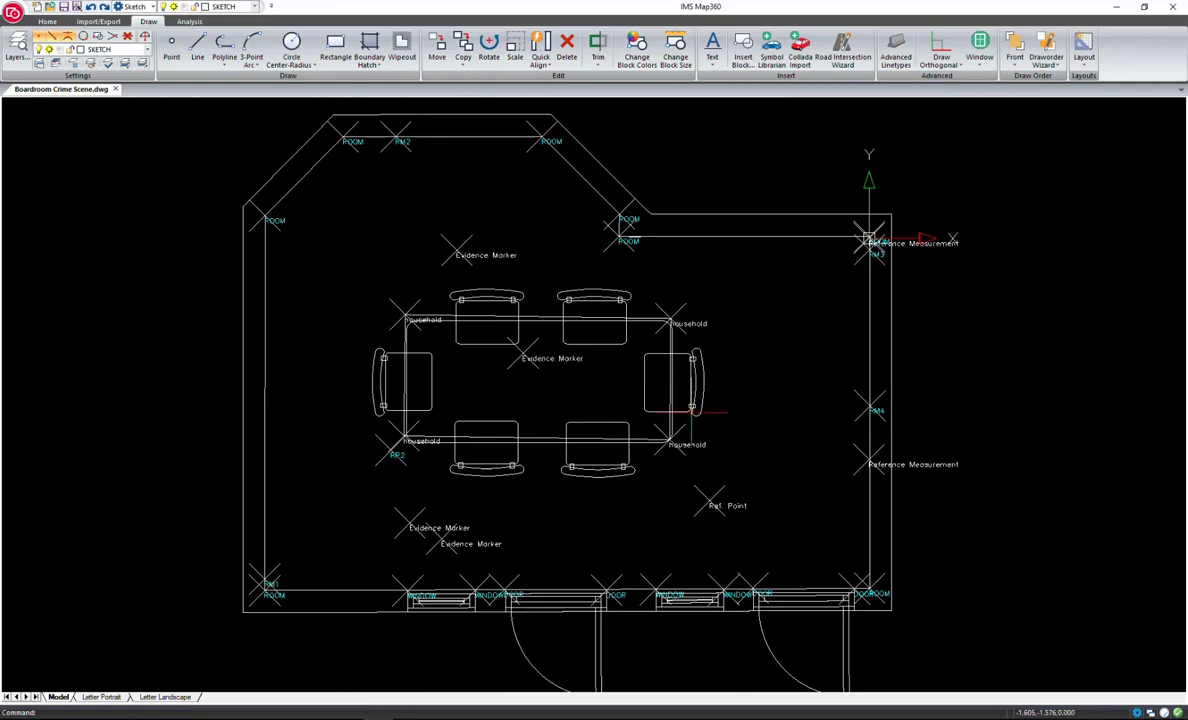
Step: Nudge the table block slightly left and up so its right tabletop edge matches the household outline, and save the drawing
scroll(677, 412, up, 4)
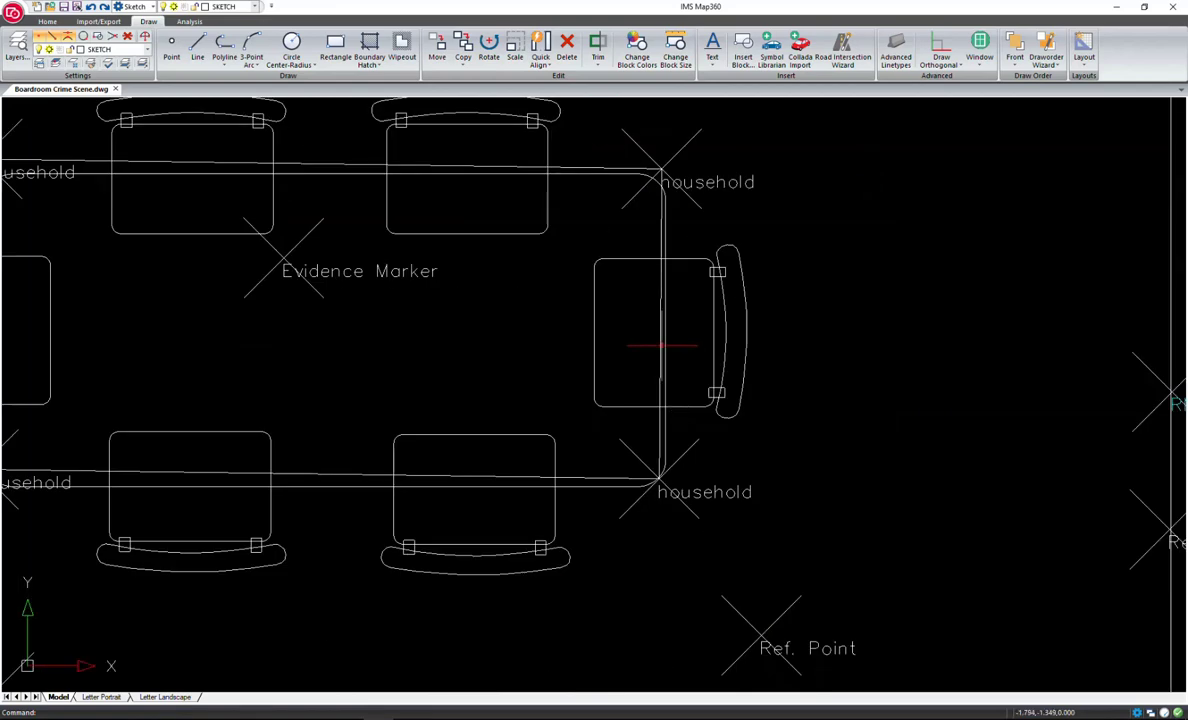
click(660, 345)
key(Escape)
click(666, 347)
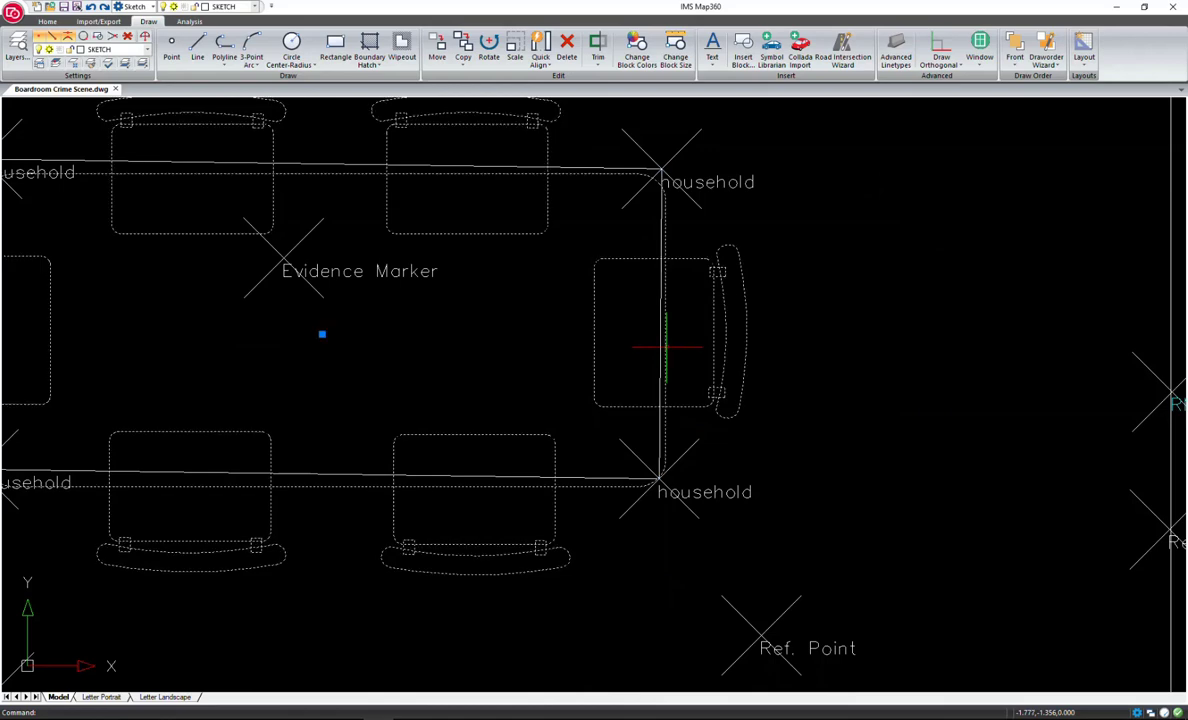
click(437, 47)
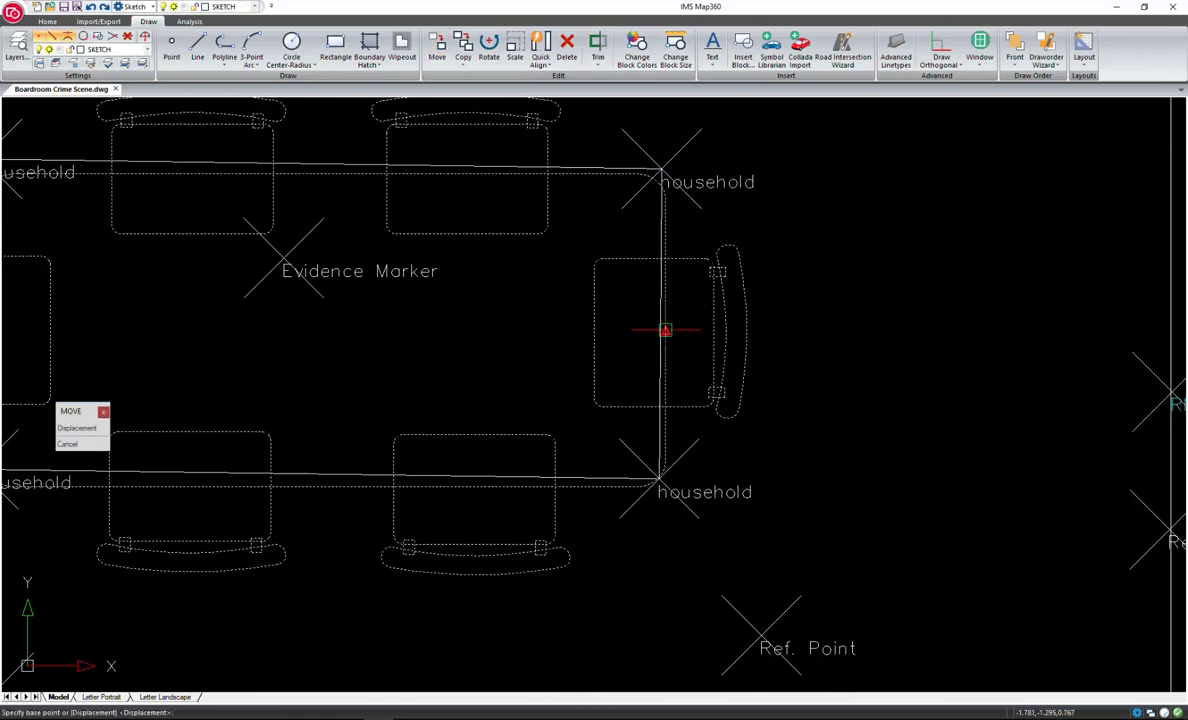
click(666, 330)
click(655, 329)
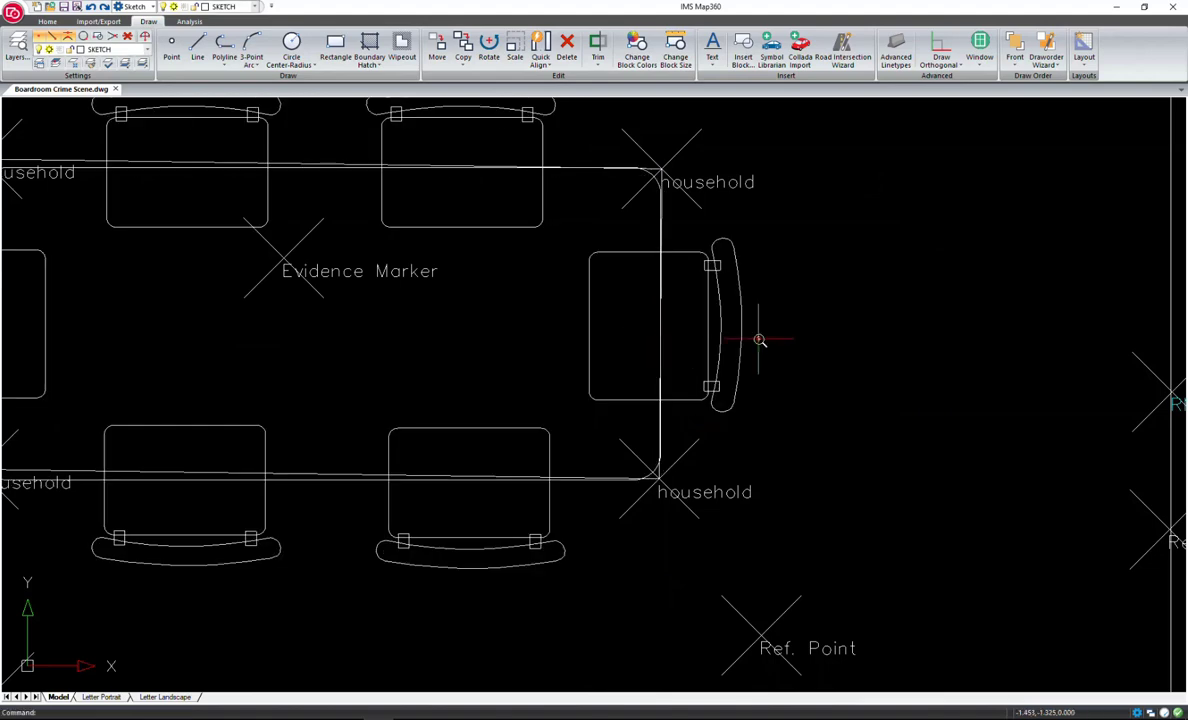
scroll(758, 345, down, 5)
scroll(790, 461, down, 5)
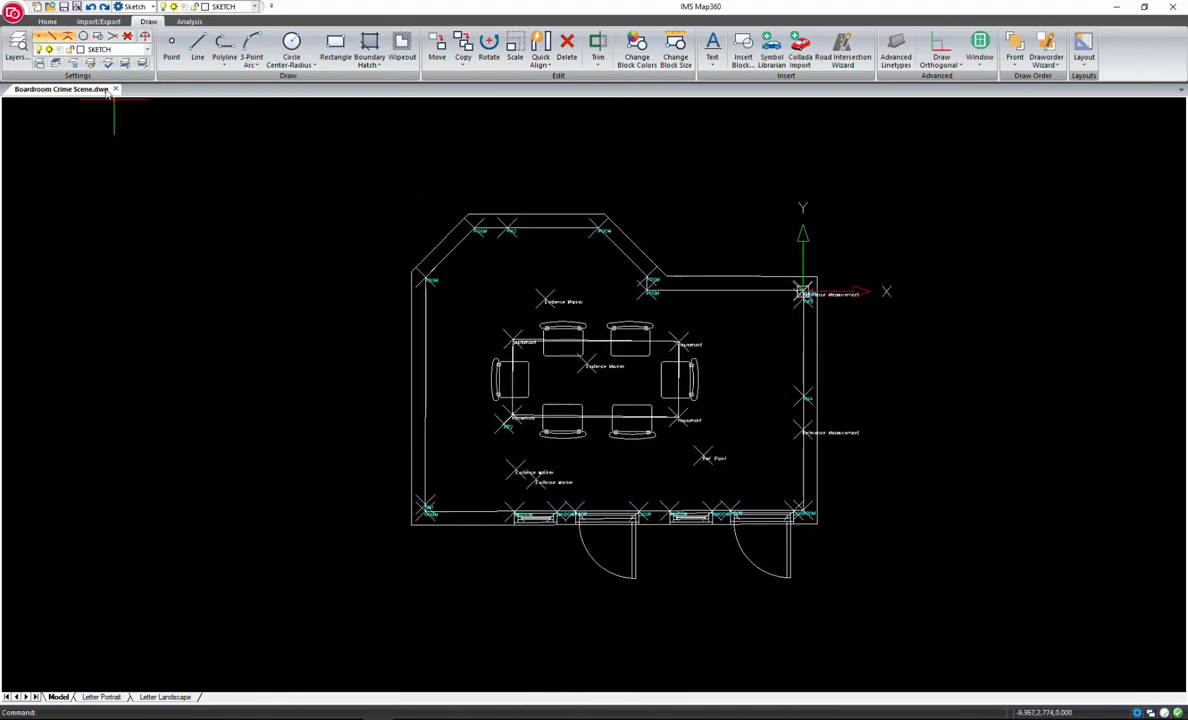
click(67, 9)
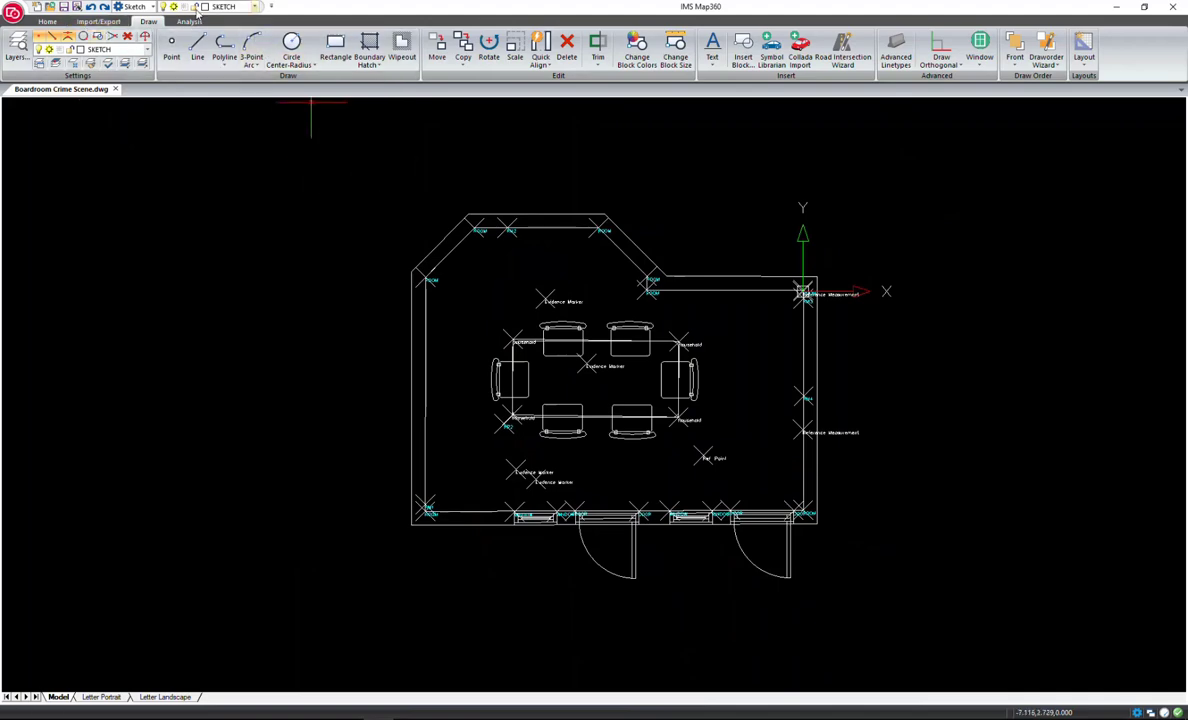
Step: Set up a triangular evidence marker for point ID 11 with marker text 3
click(189, 21)
click(884, 50)
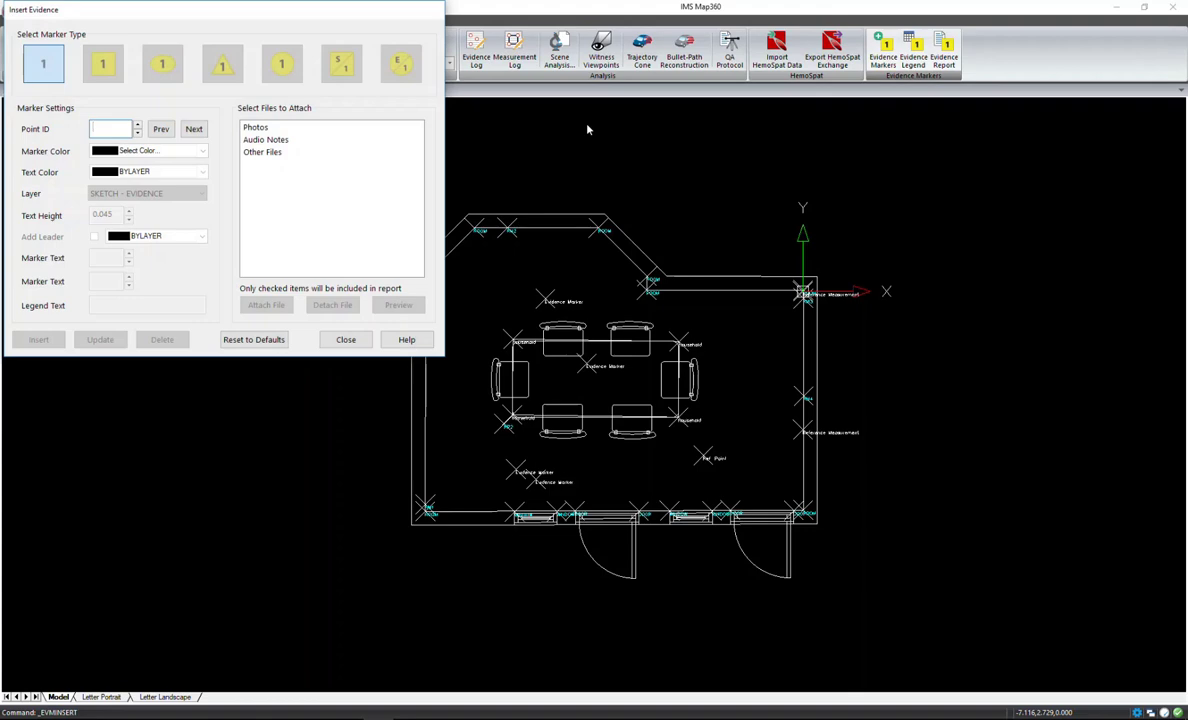
text(1)
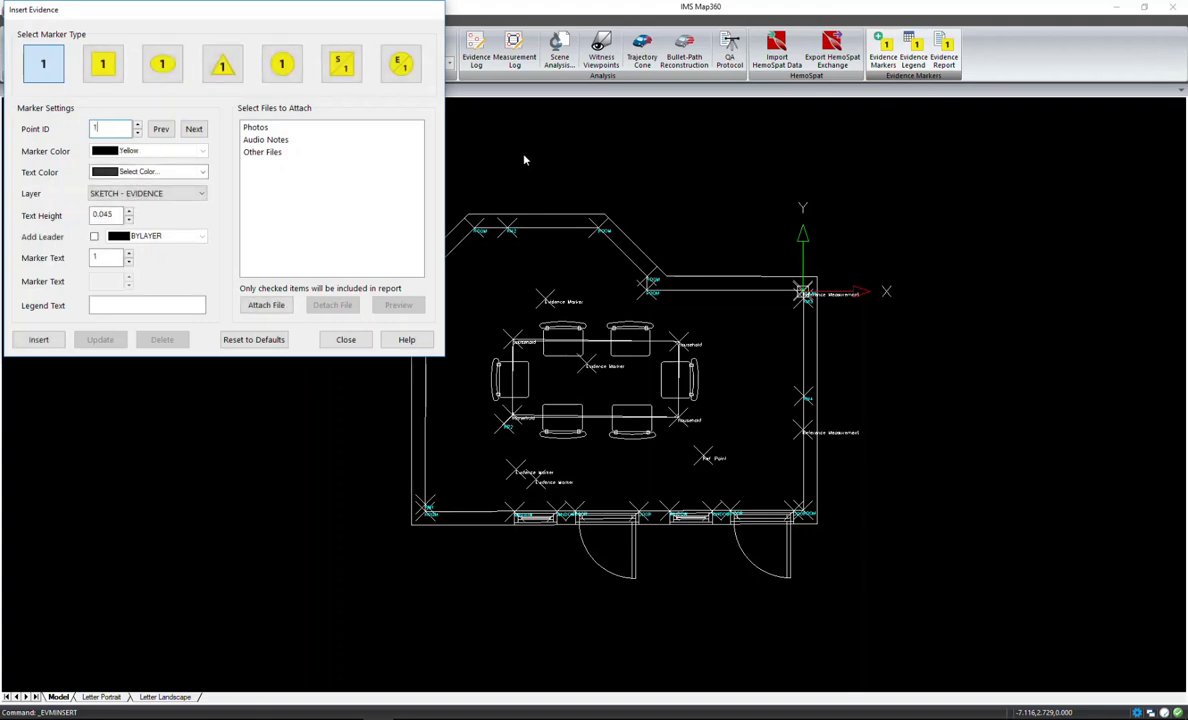
text(1)
click(222, 64)
drag(117, 252, 84, 262)
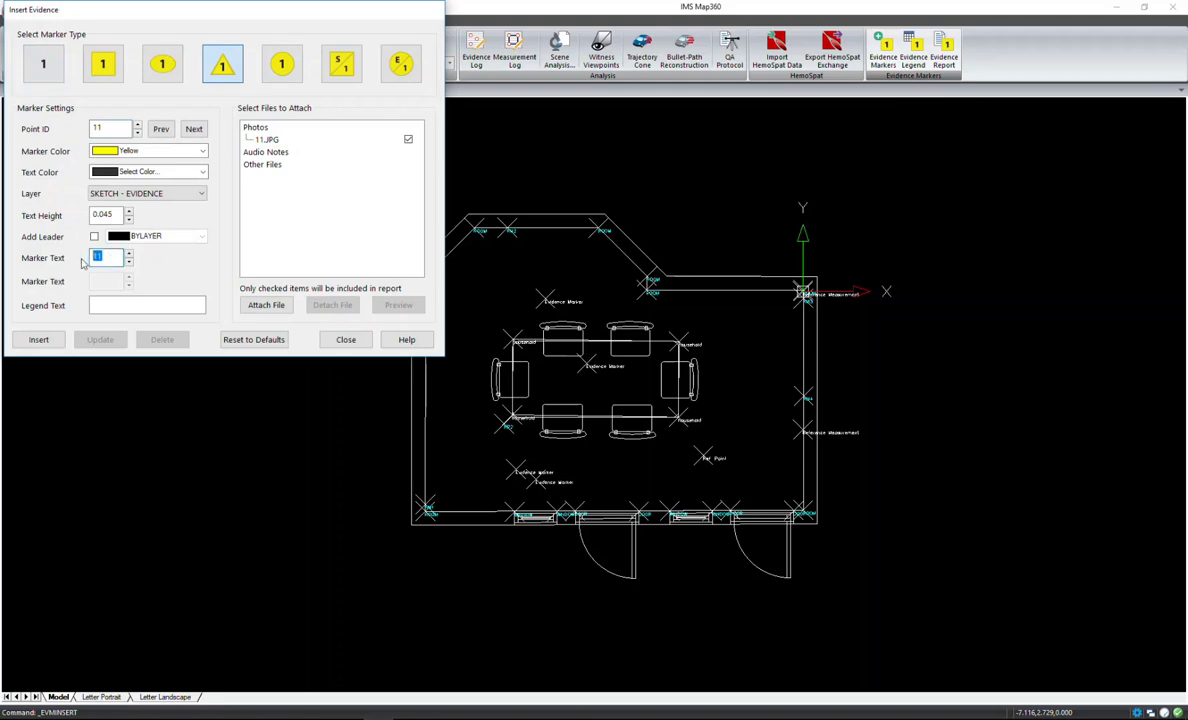
Step: Set the marker's text color to index 250 and its legend text to Knife Tip, and insert it
click(143, 172)
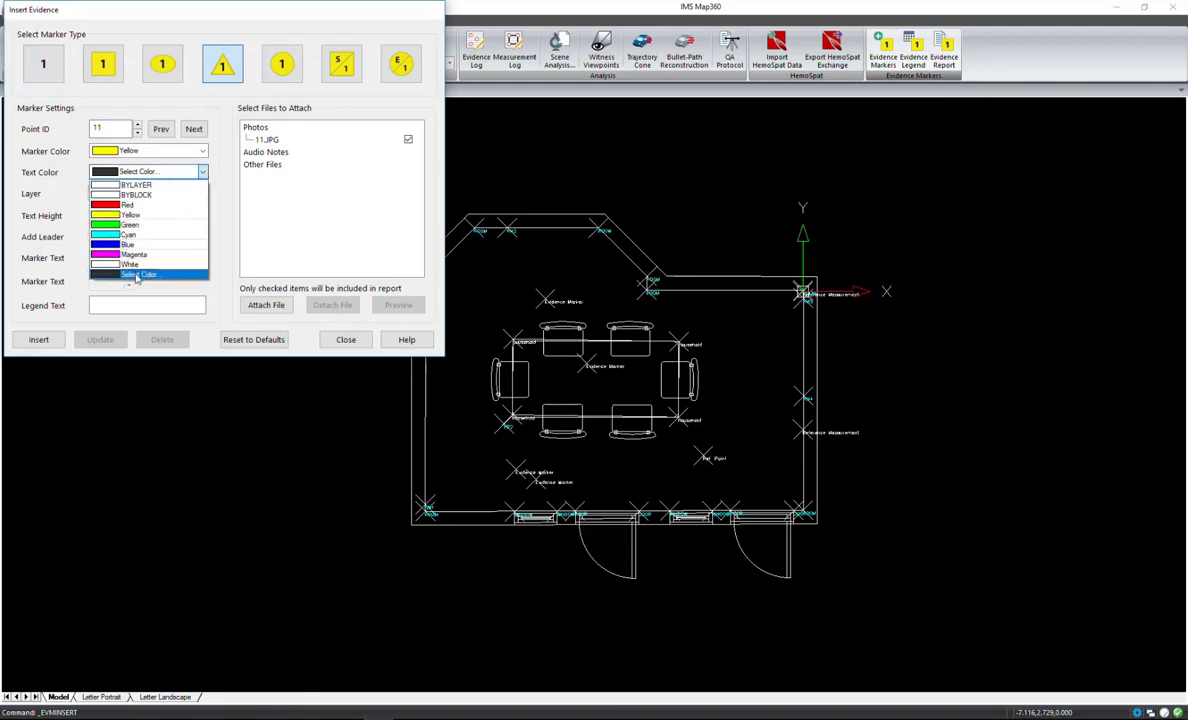
click(137, 275)
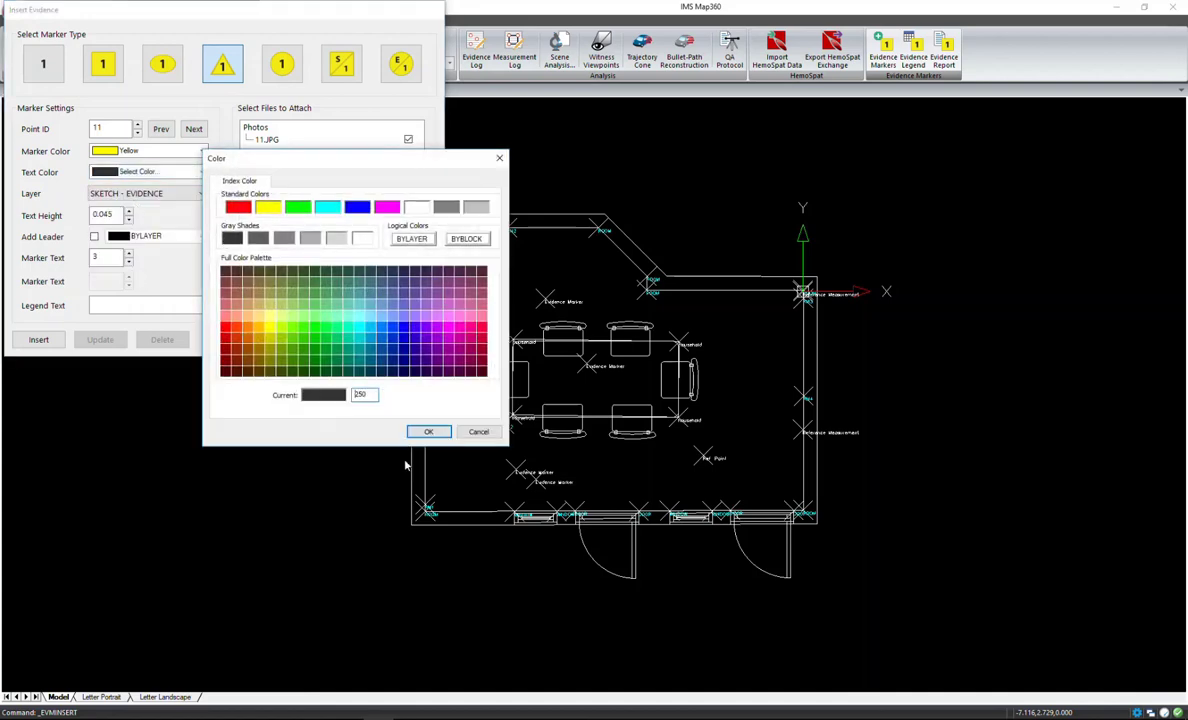
click(428, 431)
click(102, 307)
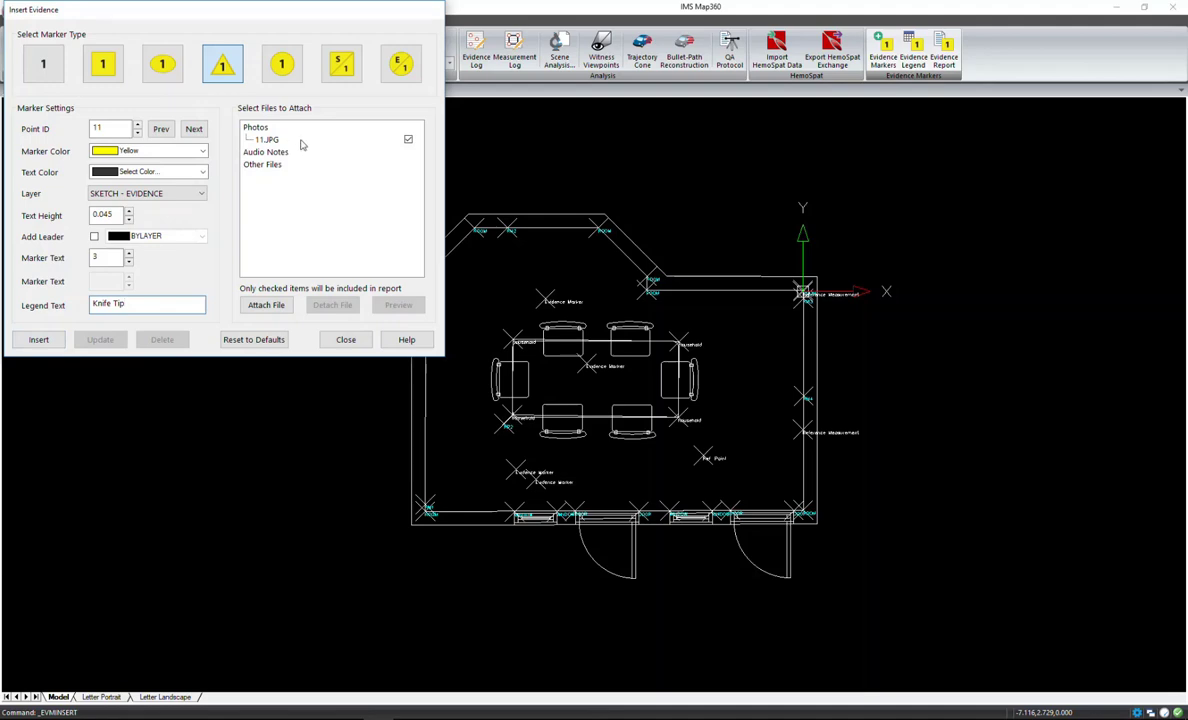
click(30, 340)
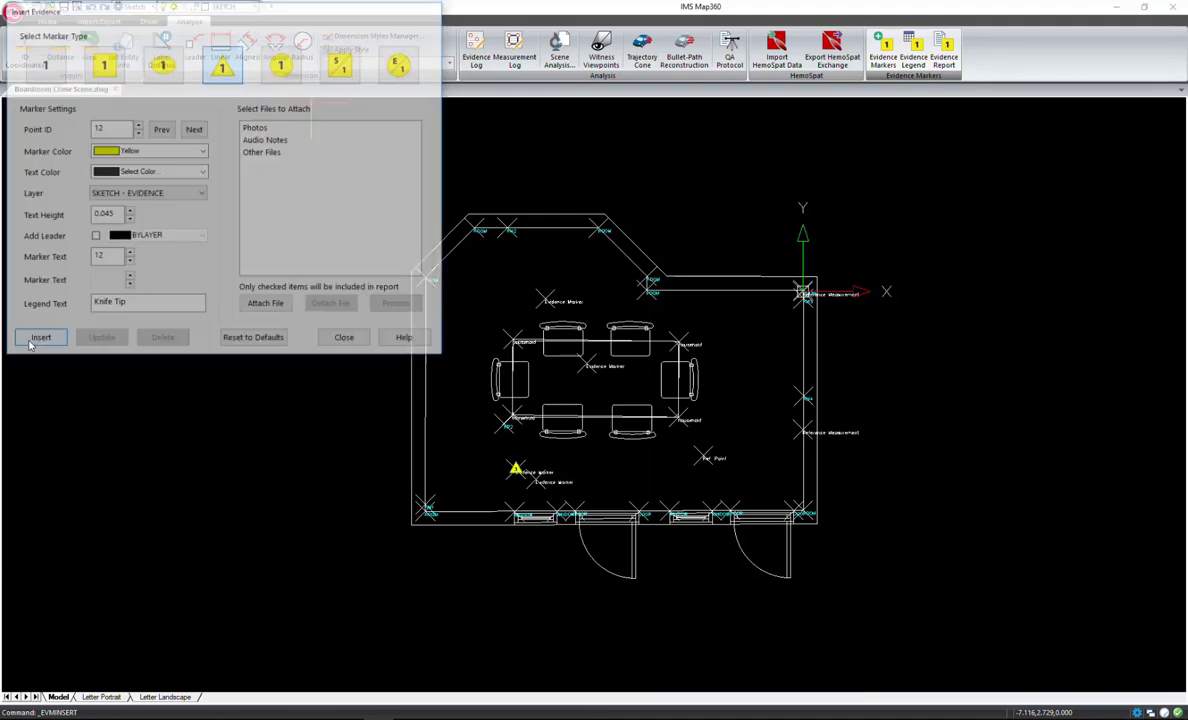
Step: Insert the evidence marker for point ID 12 with marker text 3 and legend text Knife Handle
double_click(91, 257)
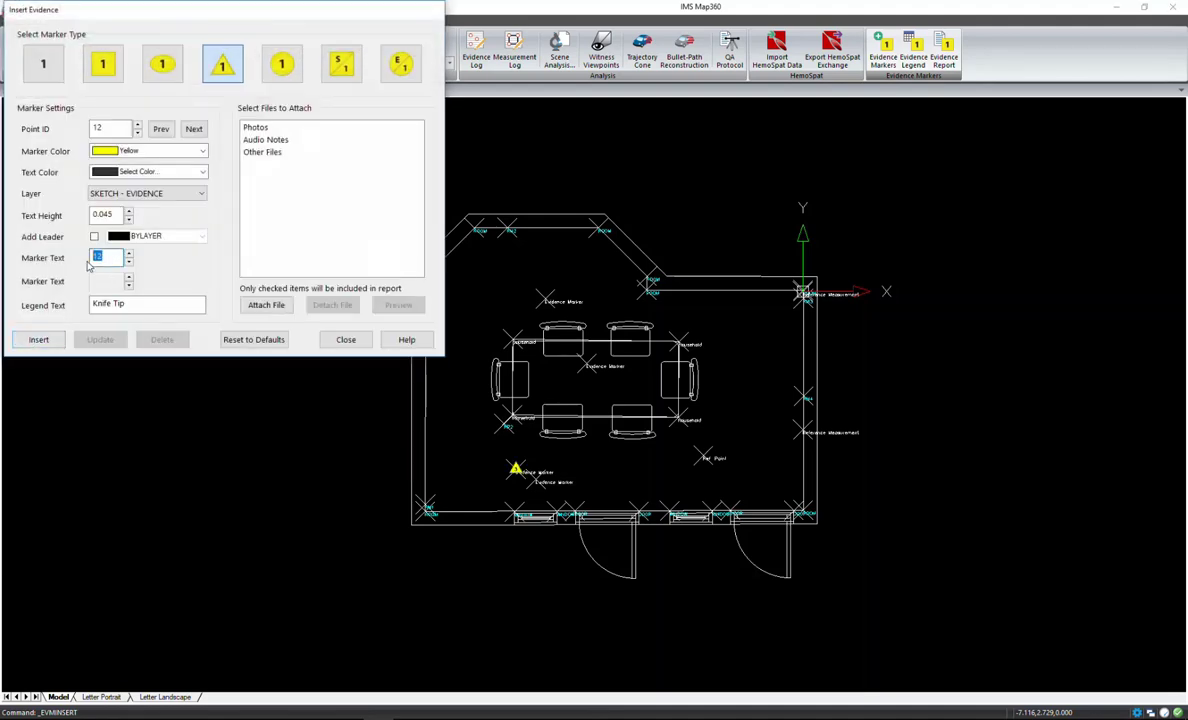
text(3)
click(125, 303)
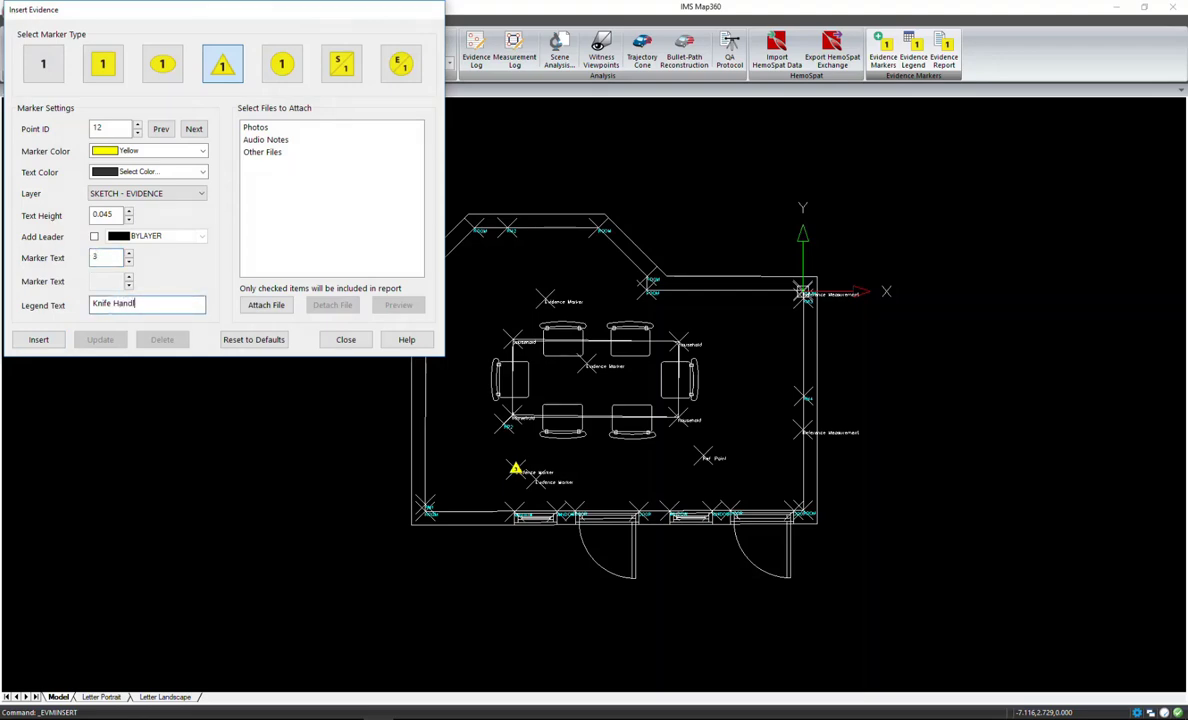
click(42, 340)
Step: Insert two more triangular evidence markers, 1 with legend text Wallet and 2 with legend text Keys, and finish marker insertion
key(Tab)
text(Wa)
click(38, 339)
double_click(113, 256)
click(28, 340)
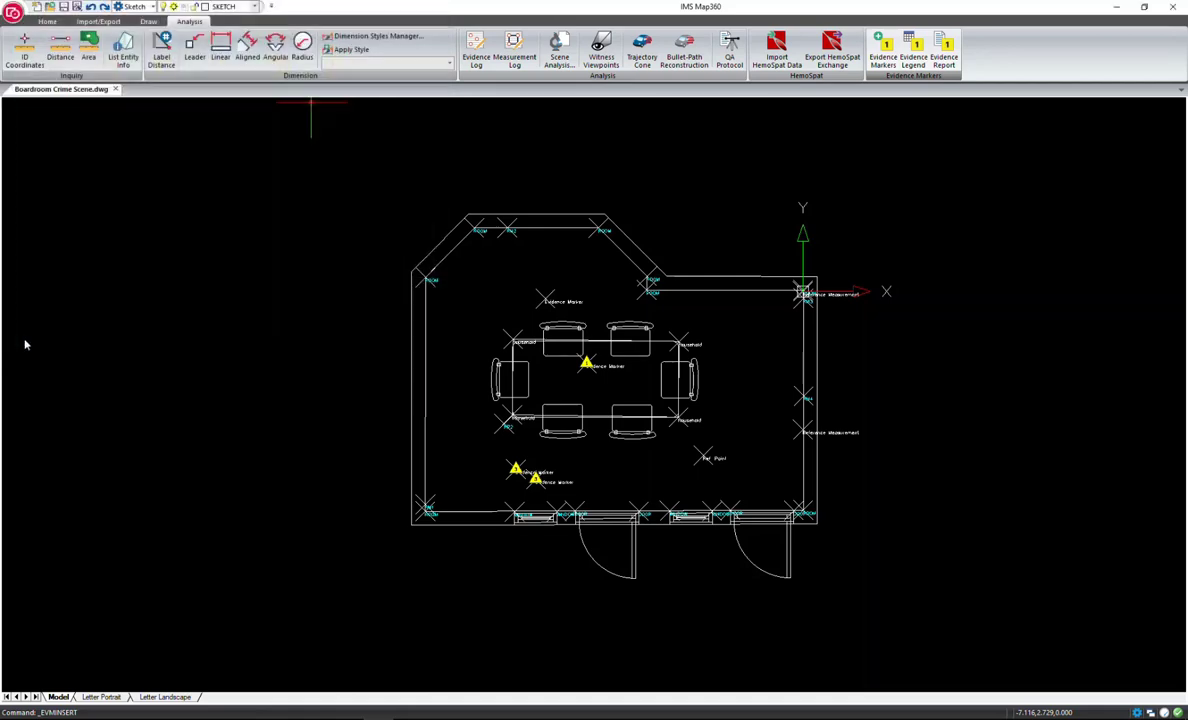
click(345, 340)
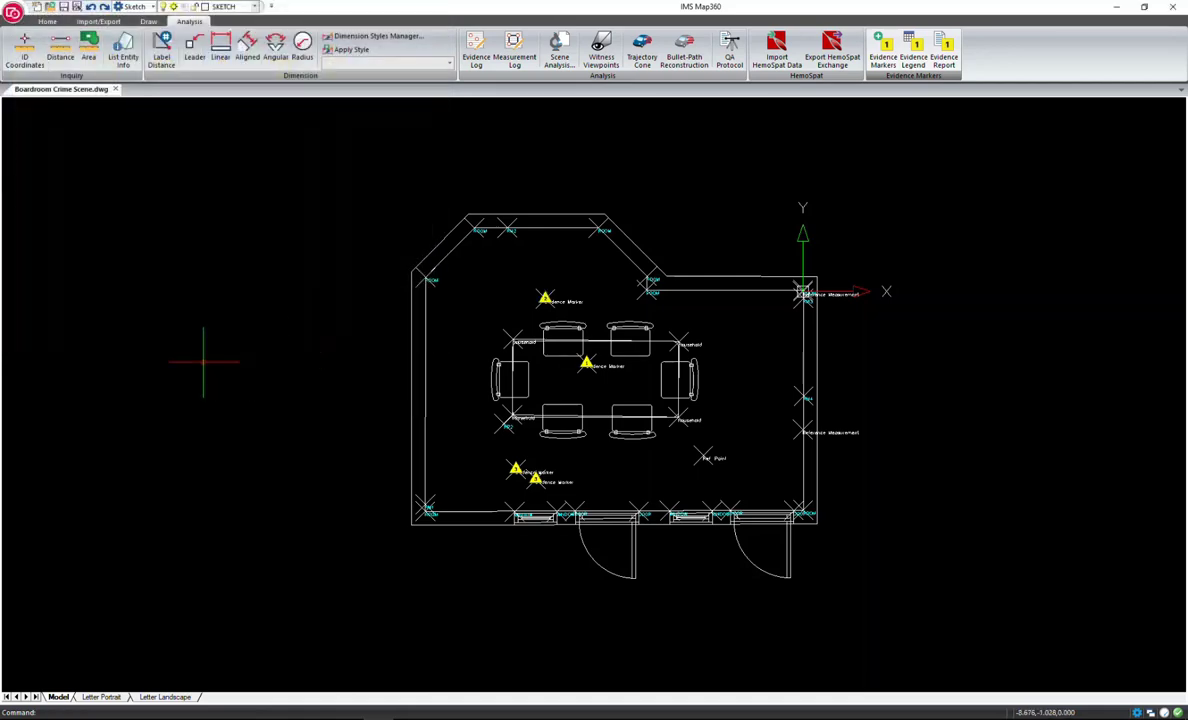
Step: Place a bordered evidence legend with the header Evidence Legend left of the room, and save the drawing
click(913, 50)
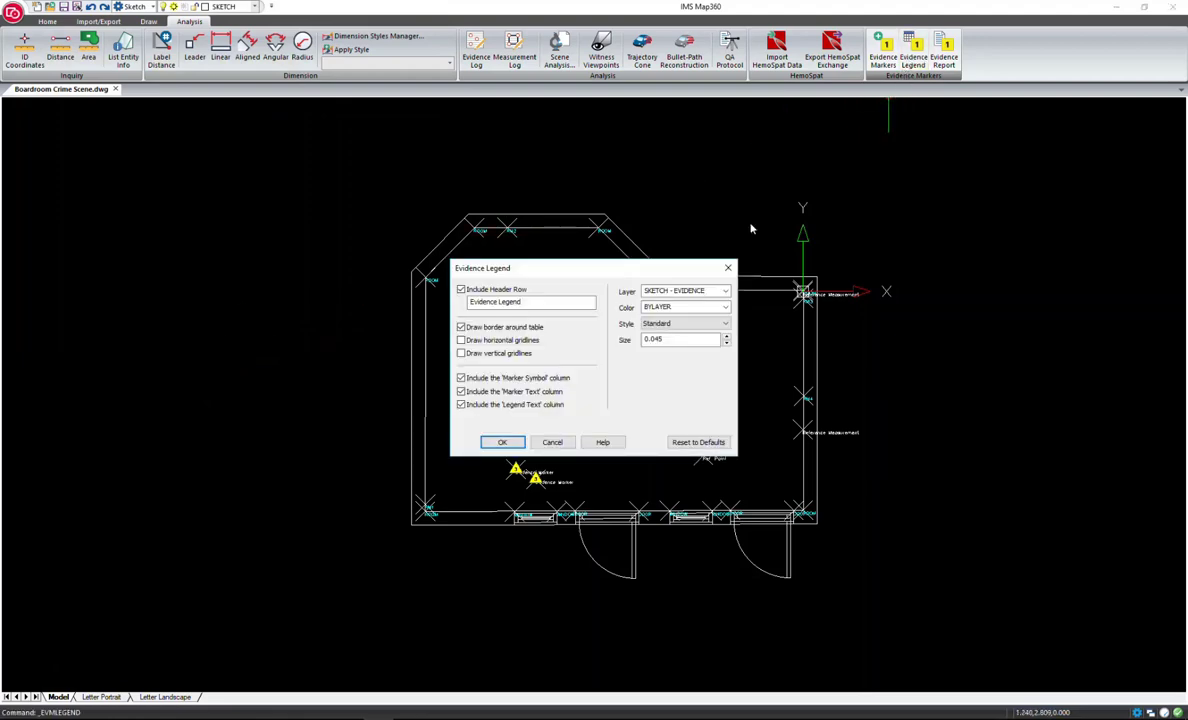
click(502, 442)
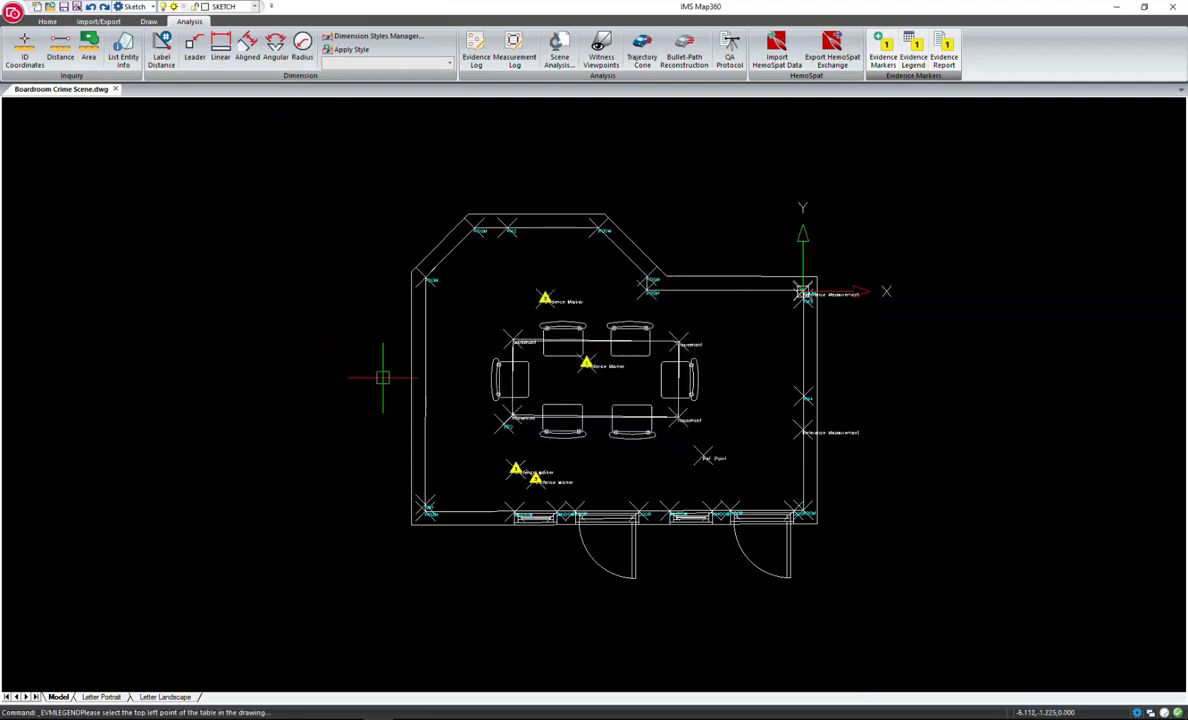
click(318, 351)
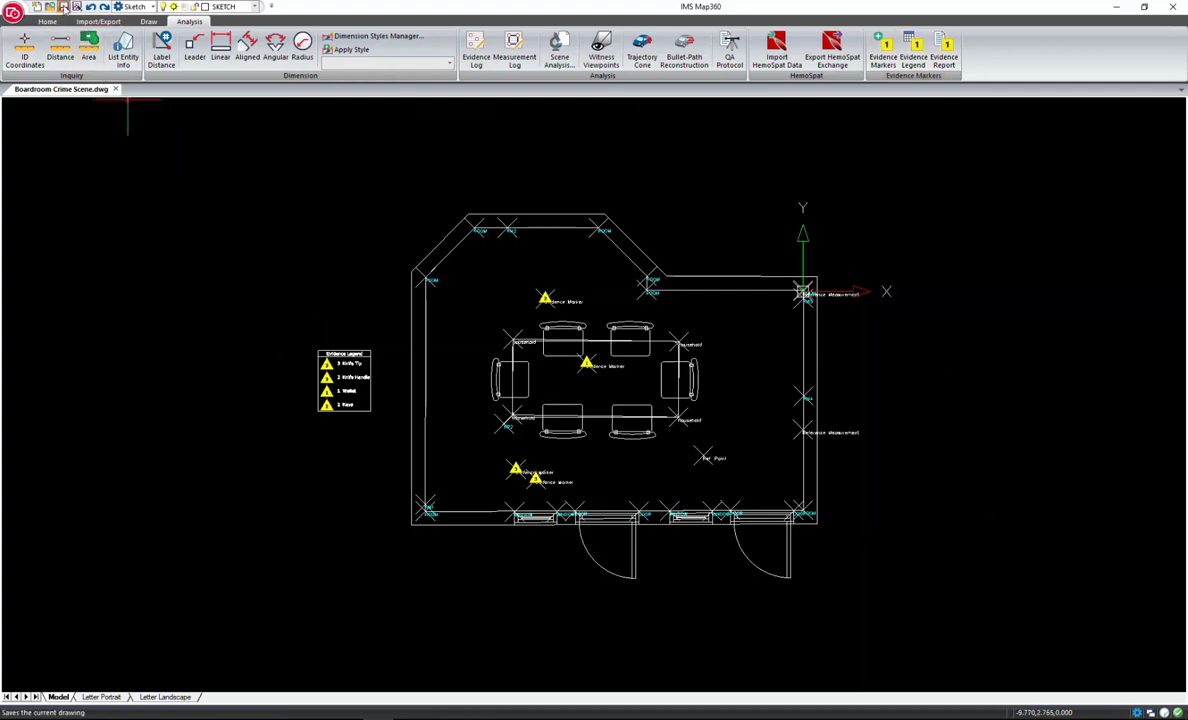
click(62, 7)
Step: Freeze the layers holding the room point labels, the point crosses and the white point descriptions by picking one entity of each
click(141, 22)
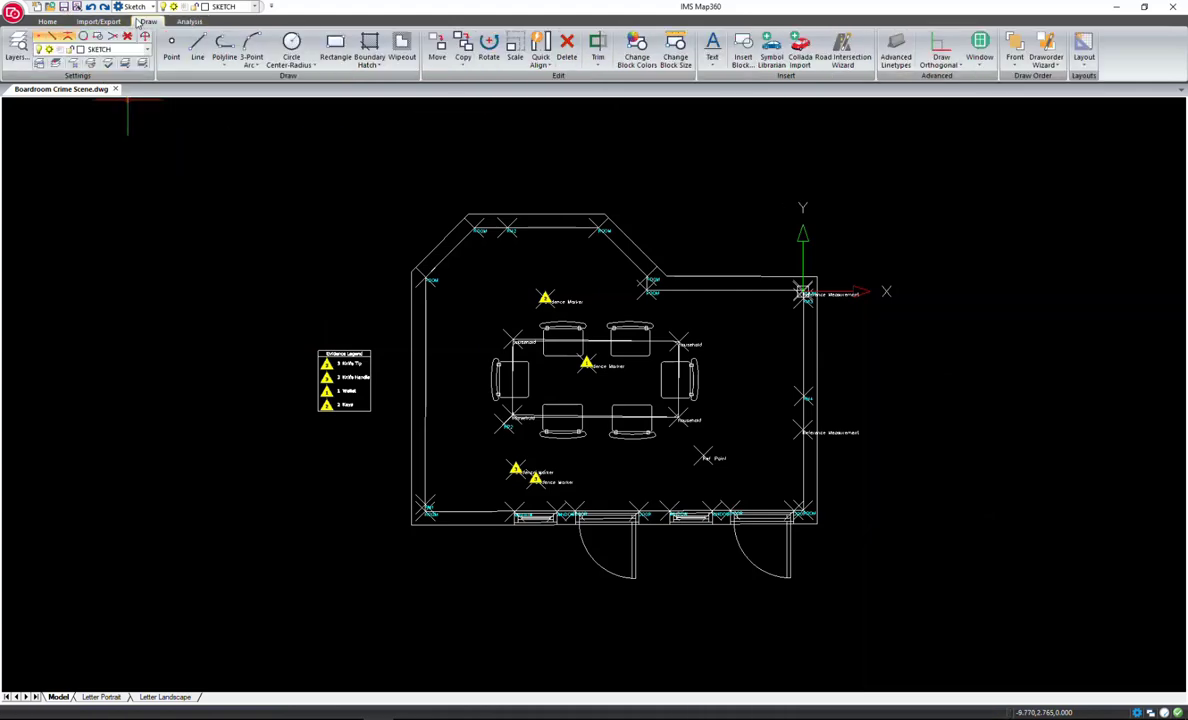
click(72, 60)
scroll(435, 251, up, 4)
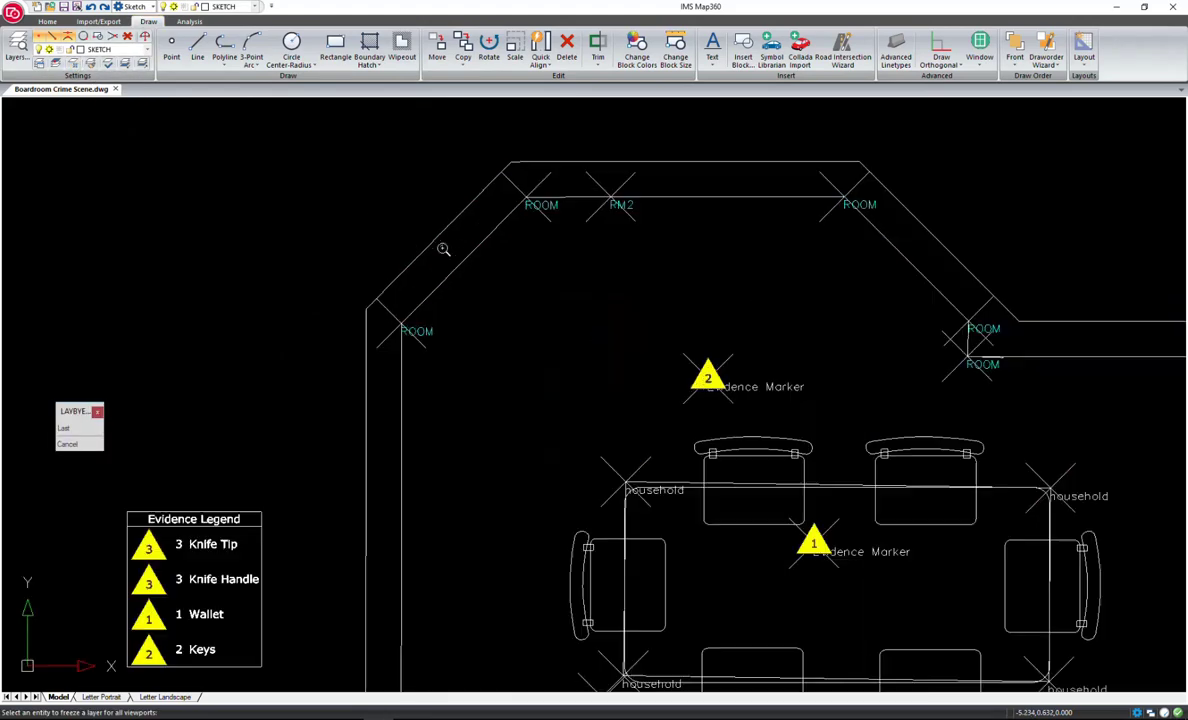
click(422, 336)
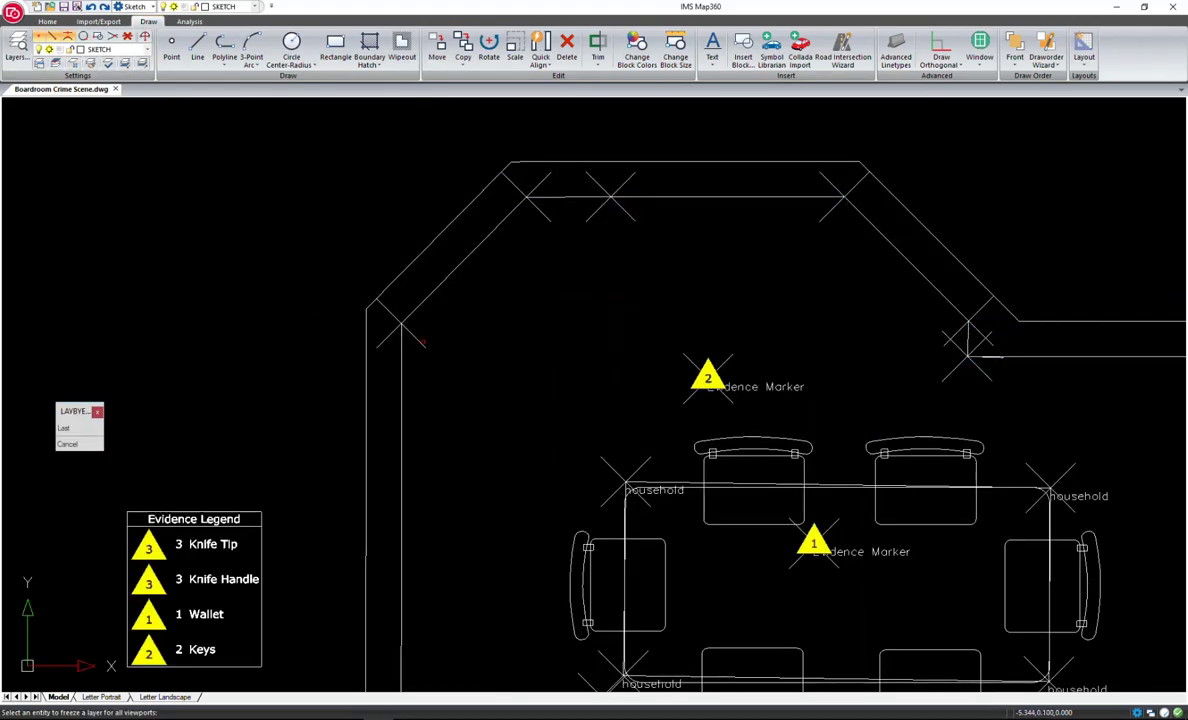
click(423, 341)
click(756, 386)
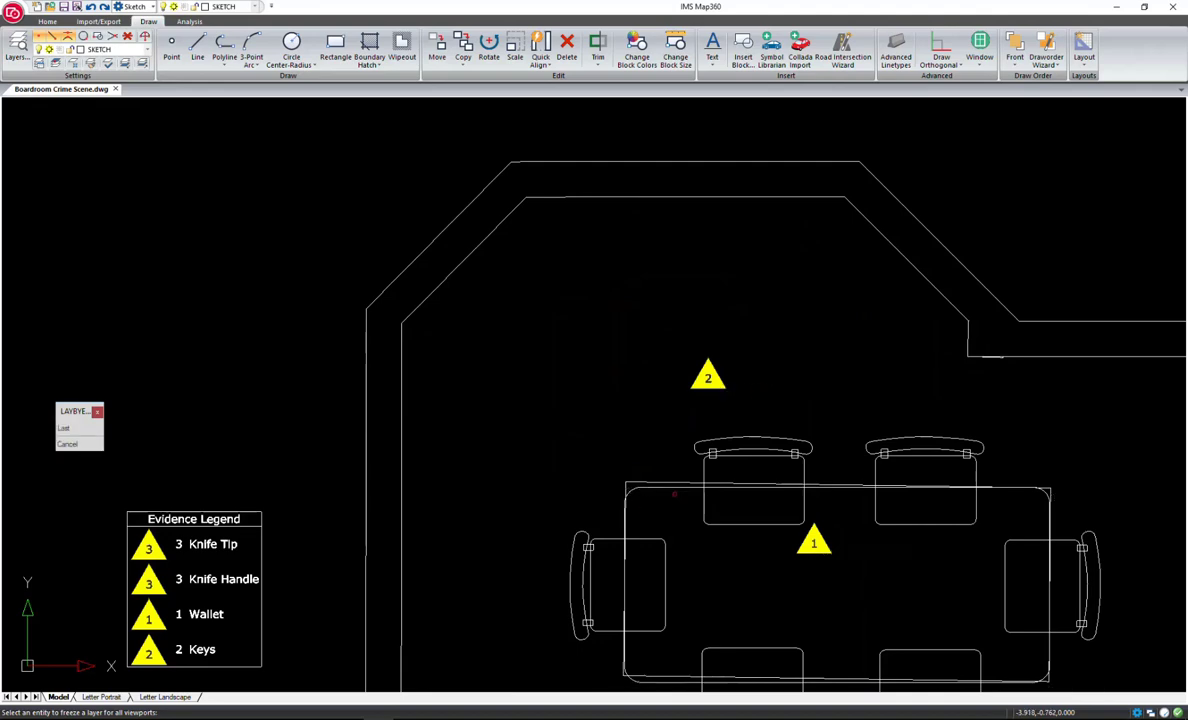
scroll(617, 432, down, 2)
mouse_move(971, 639)
middle_down()
mouse_move(949, 526)
mouse_move(875, 477)
mouse_move(783, 532)
middle_up()
click(922, 541)
key(Escape)
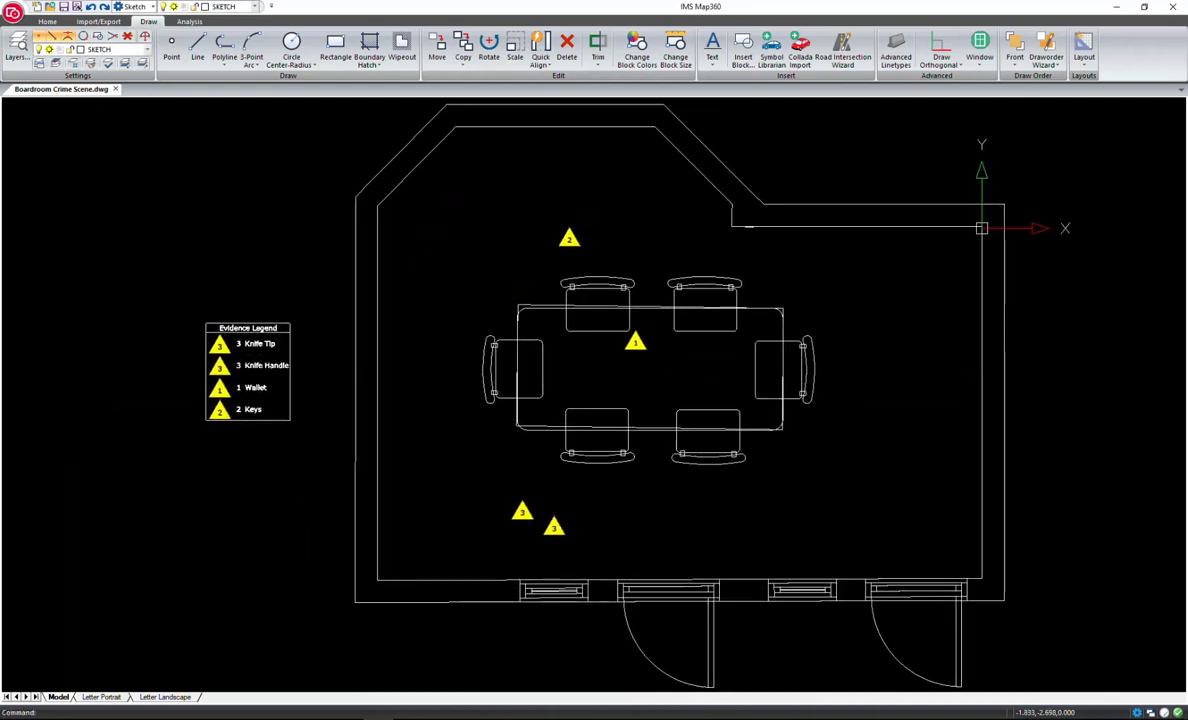
Step: Open the Letter Landscape layout and adjust the room plan's view inside the main viewport
click(165, 697)
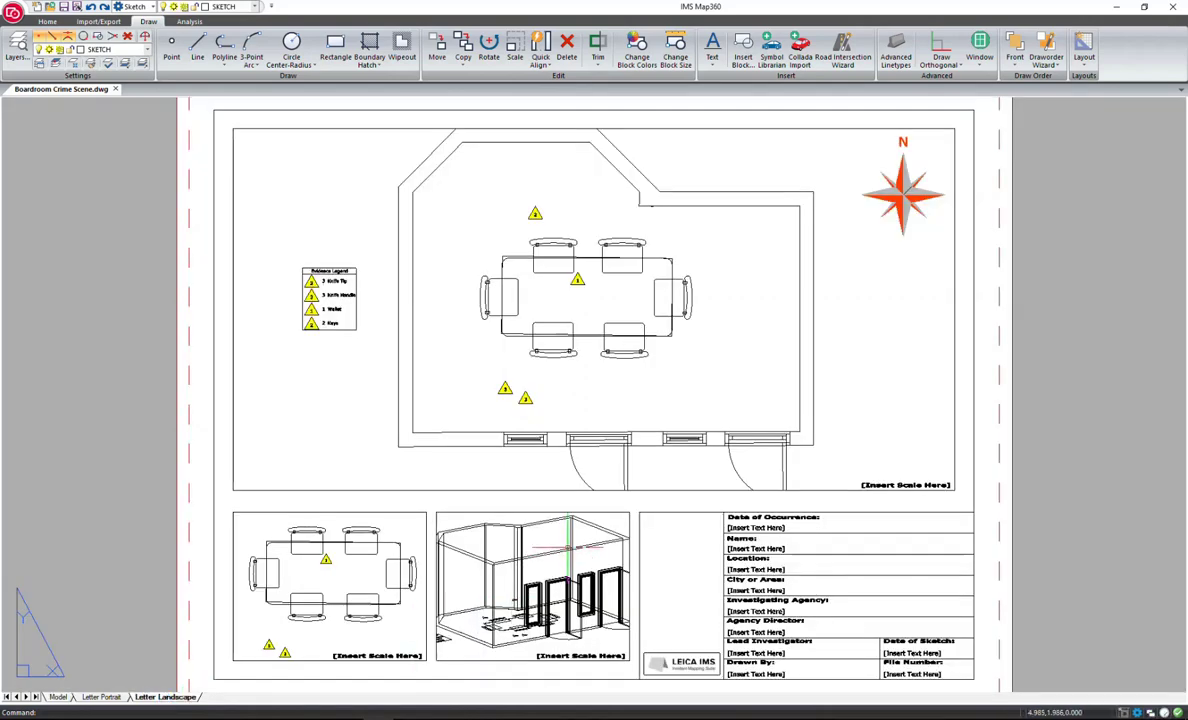
double_click(910, 449)
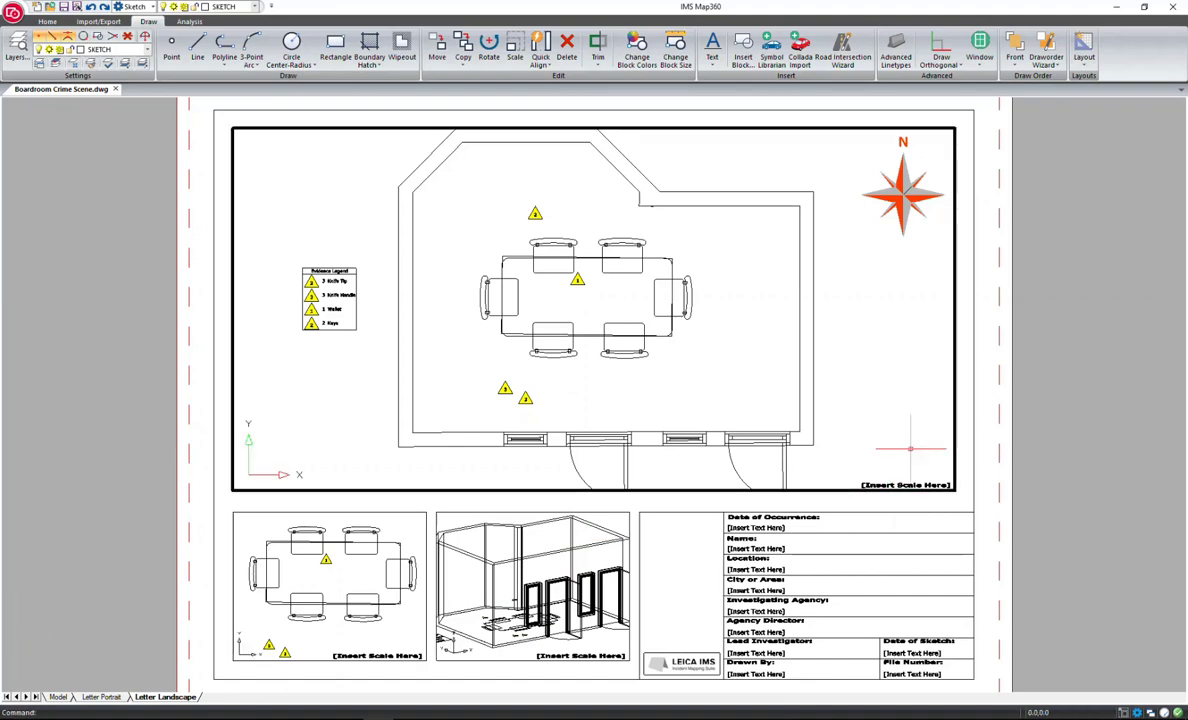
scroll(880, 440, up, 1)
scroll(880, 440, down, 1)
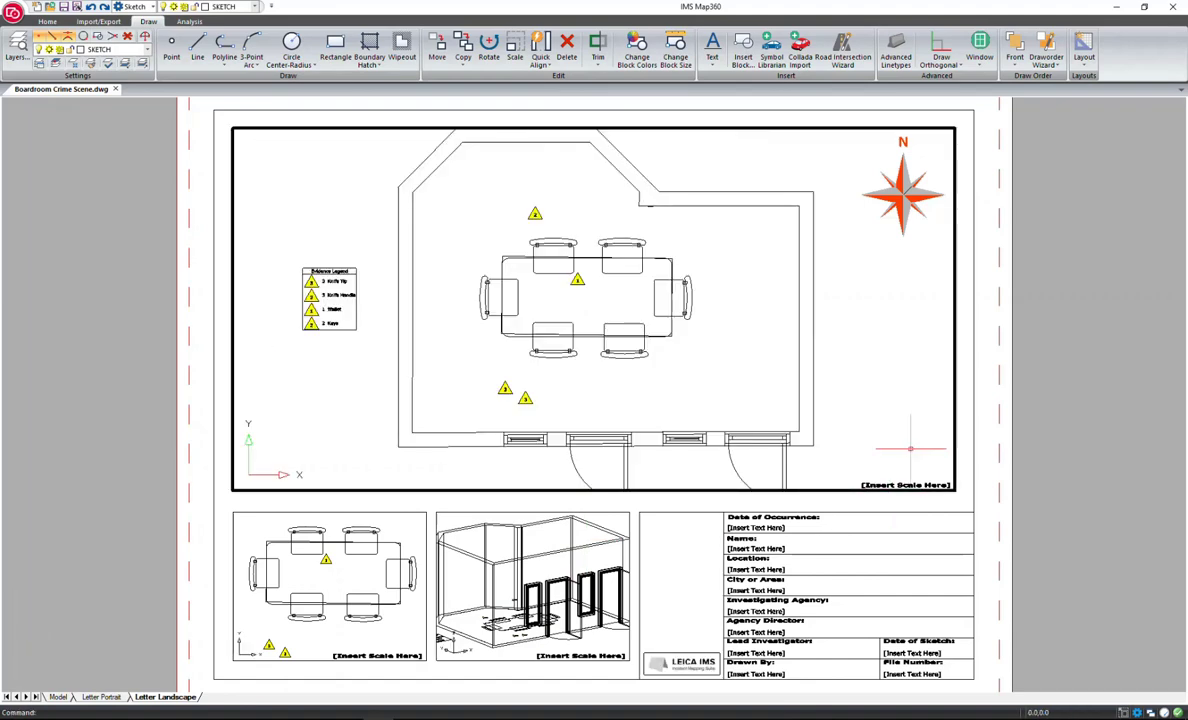
click(1091, 50)
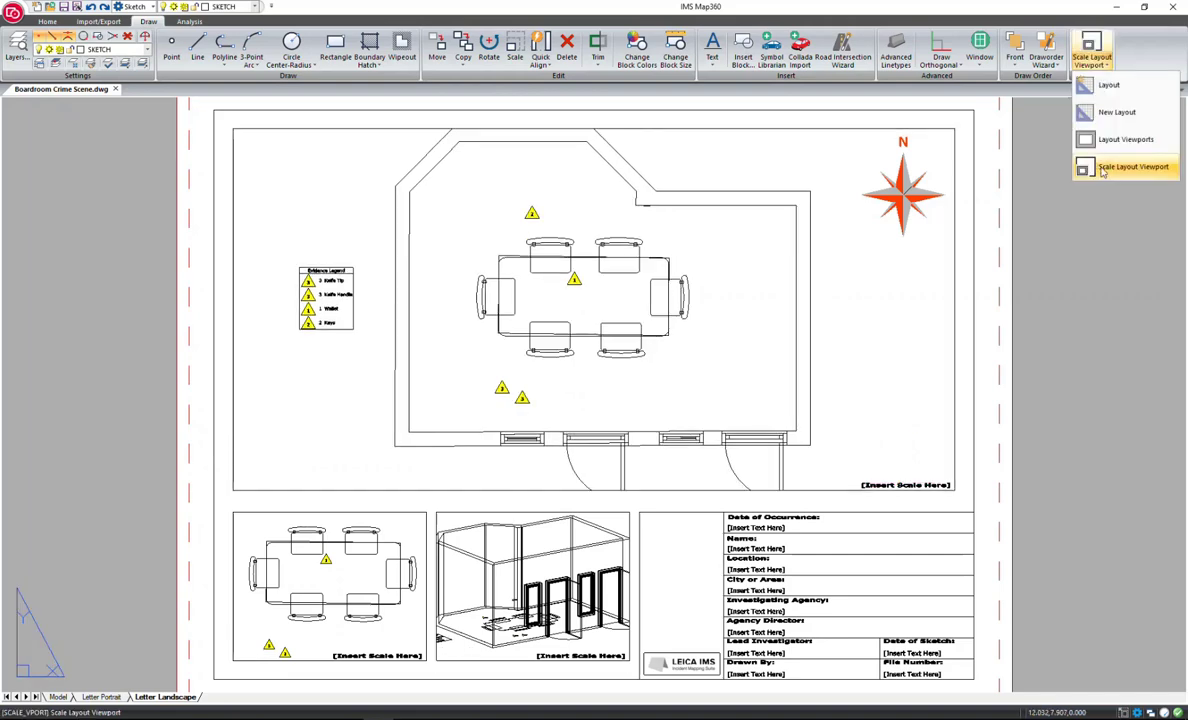
click(1009, 202)
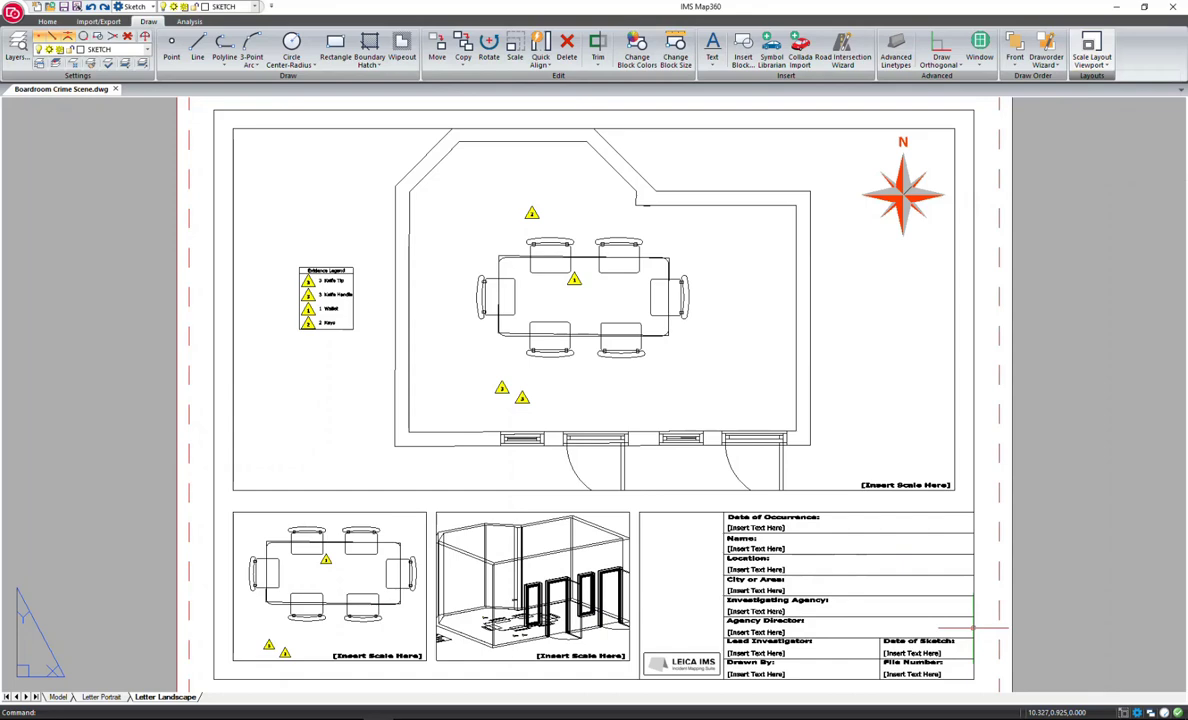
Step: Export the active landscape layout as Boardroom Crime Scene.pdf with the default PDF export settings
click(98, 21)
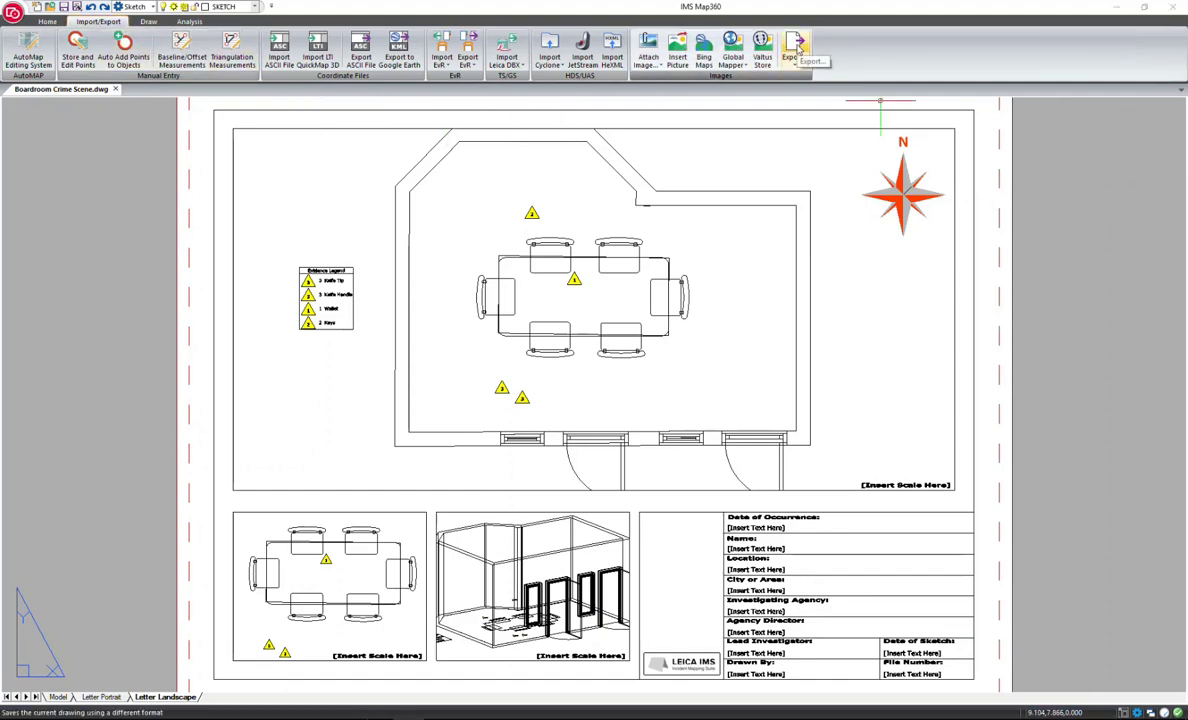
click(796, 49)
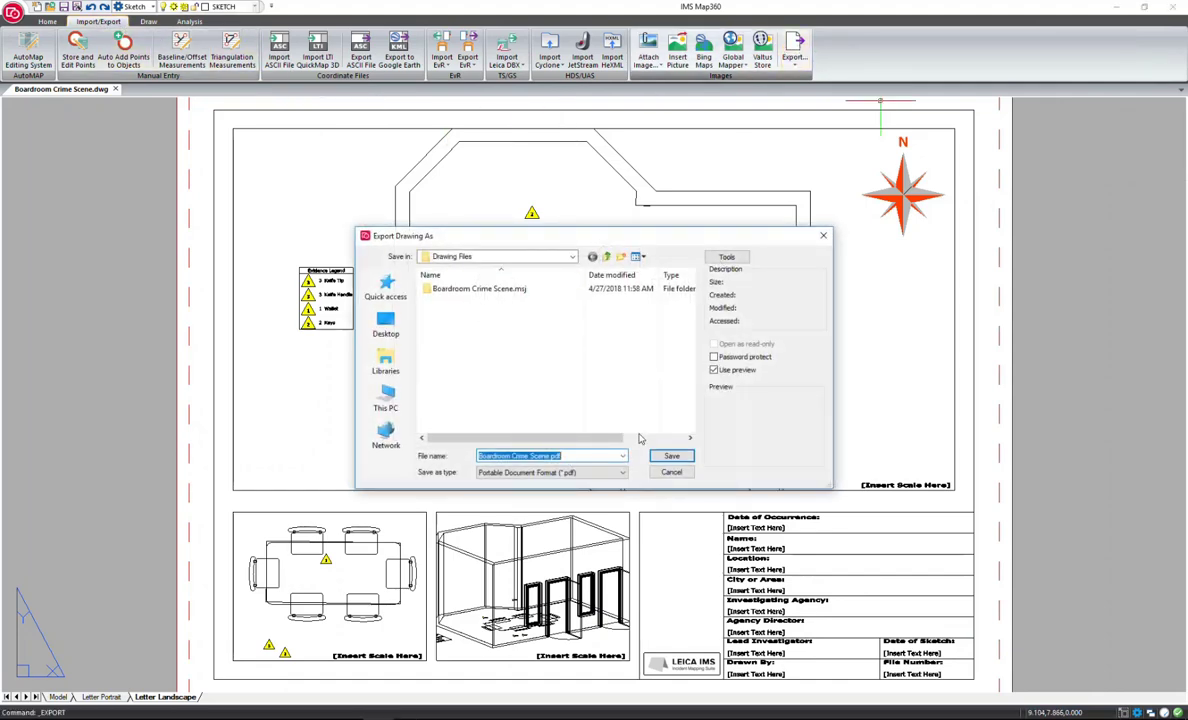
click(671, 456)
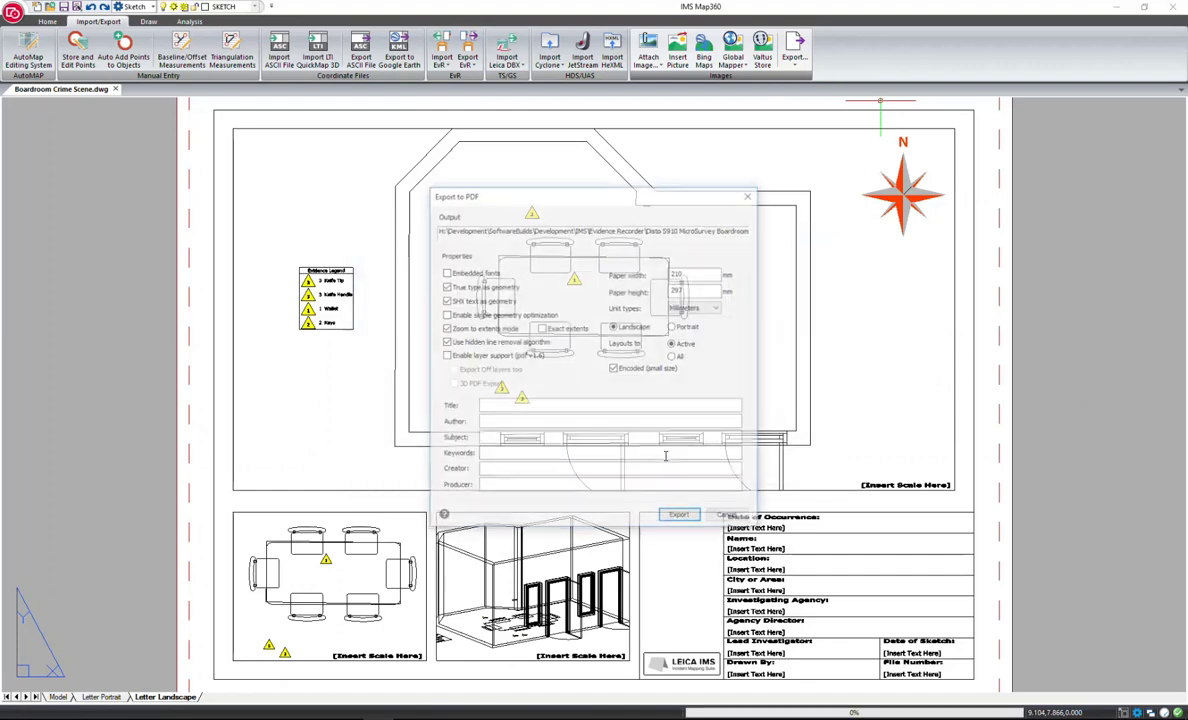
click(681, 518)
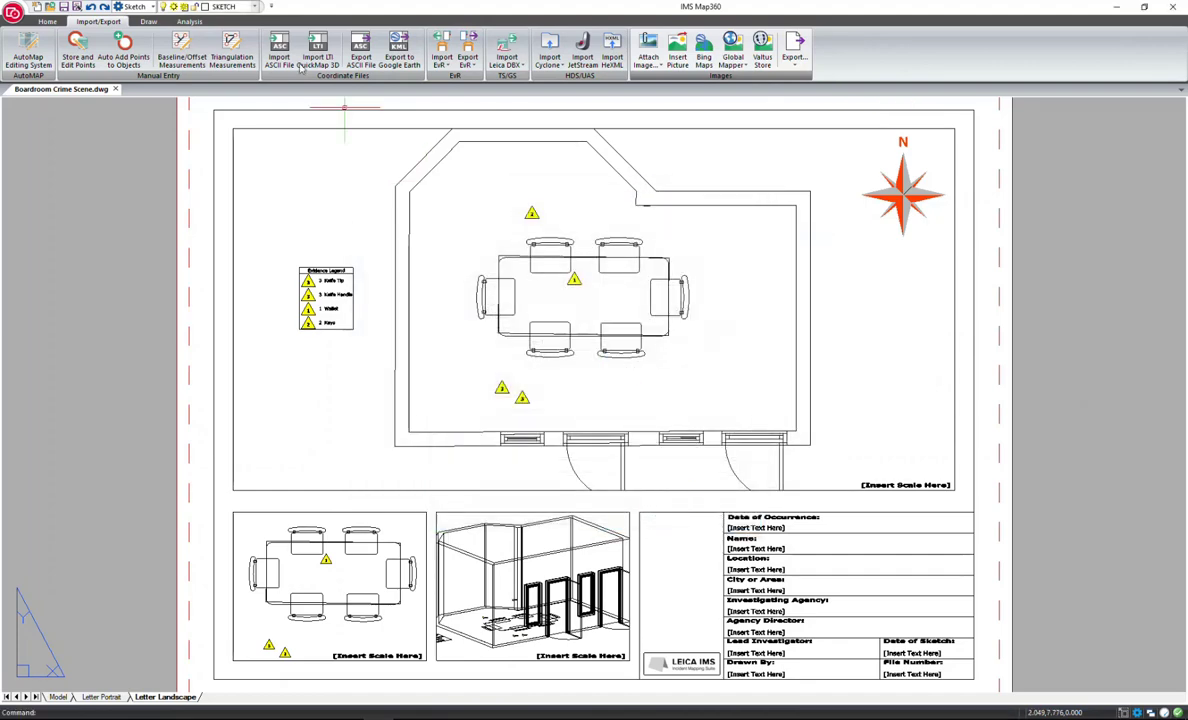
Step: Start an Evidence Report and set Boardroom Crime Scene.pdf as its title page
click(47, 21)
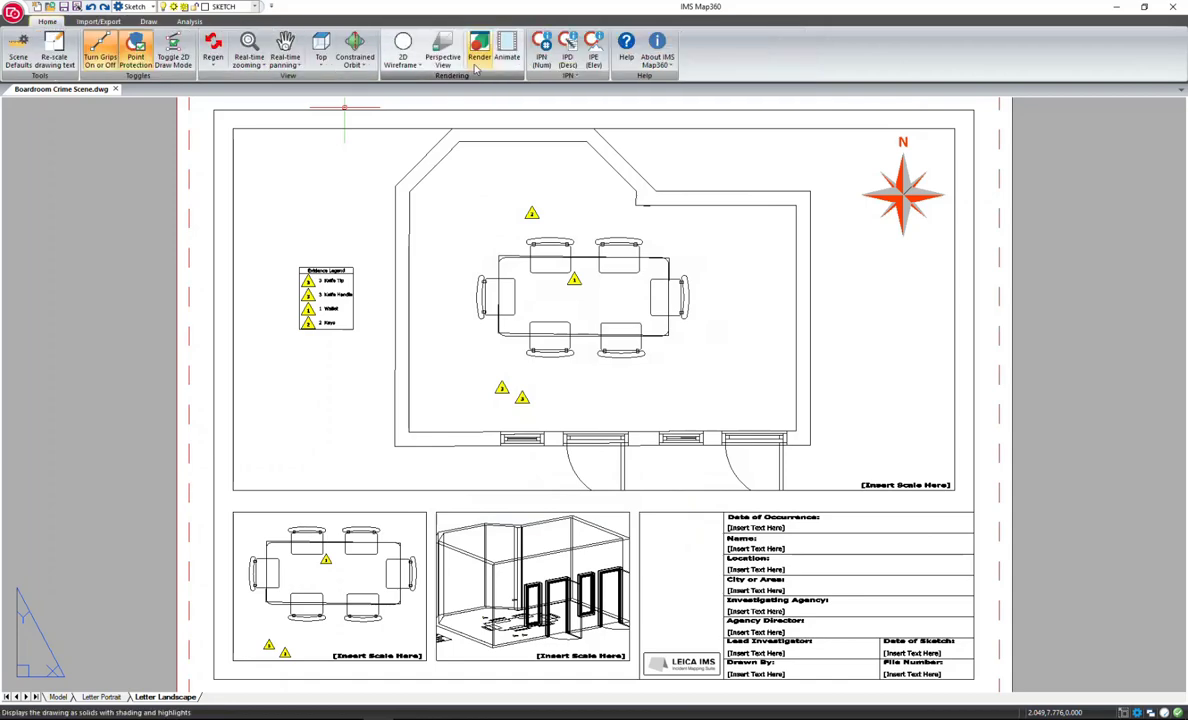
click(188, 23)
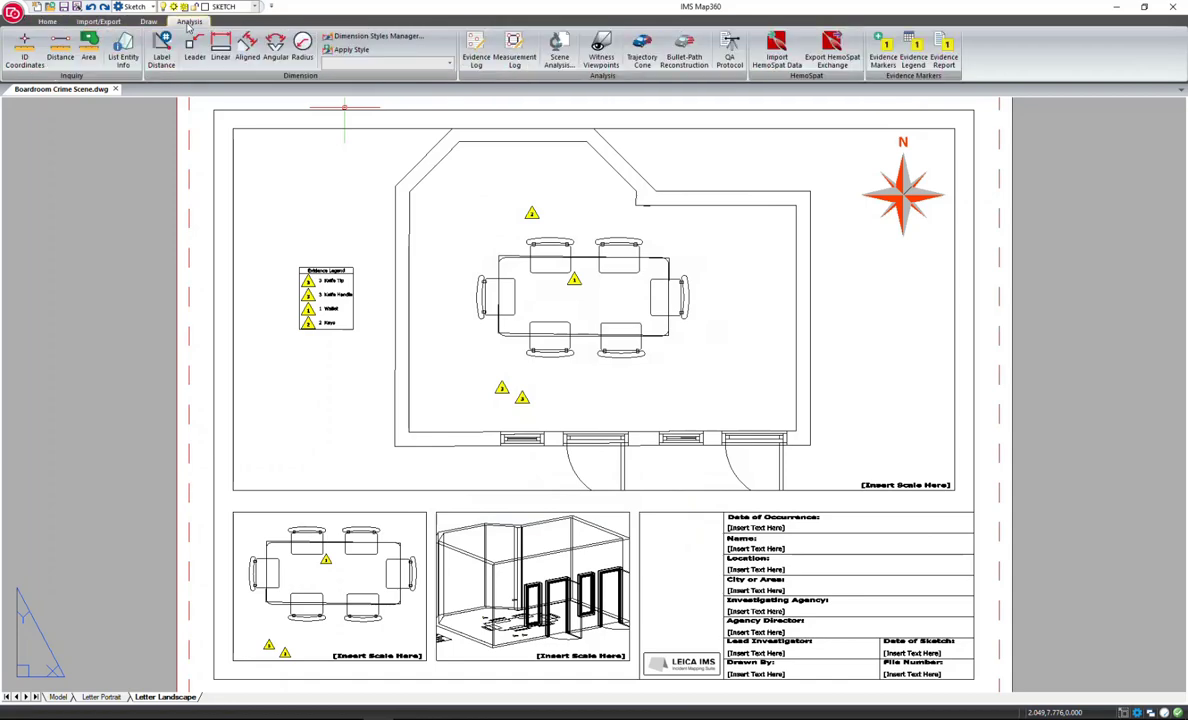
click(946, 60)
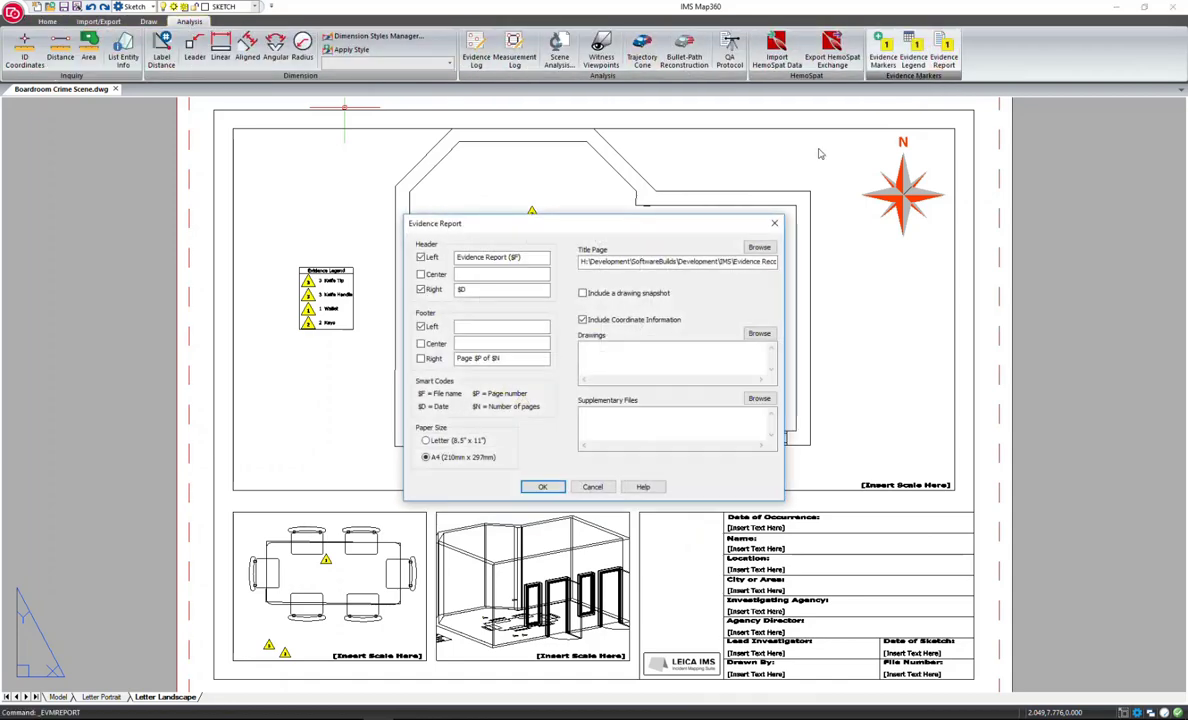
click(759, 248)
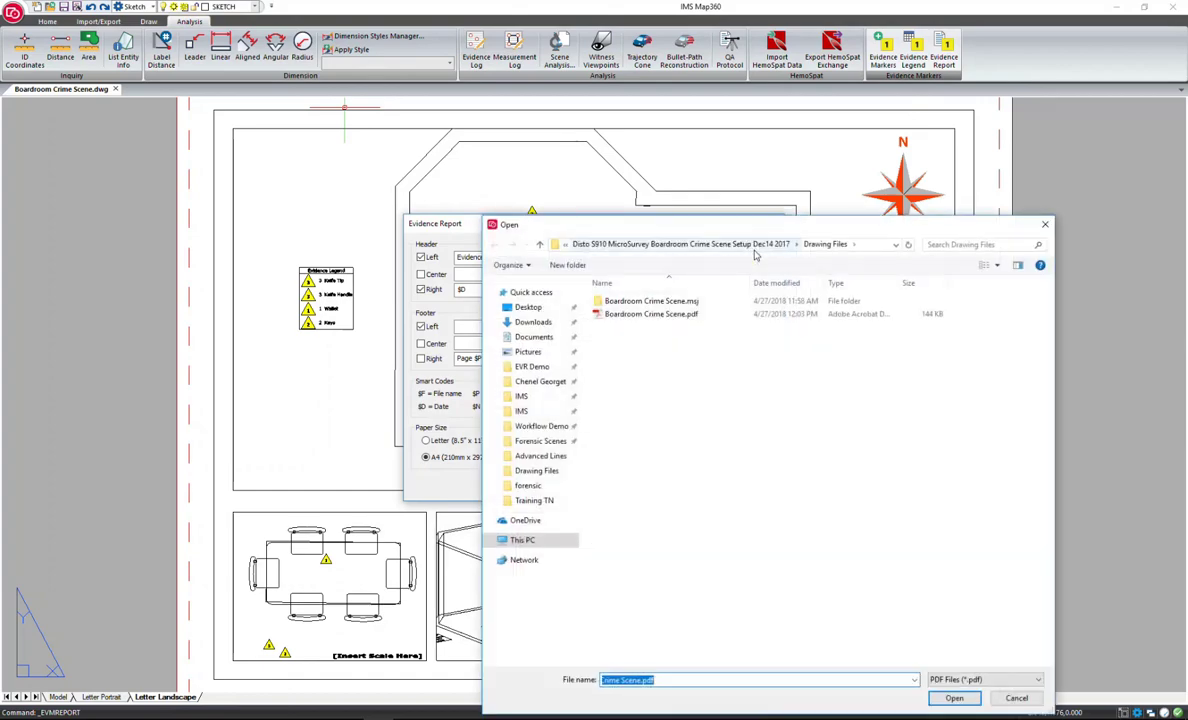
click(650, 311)
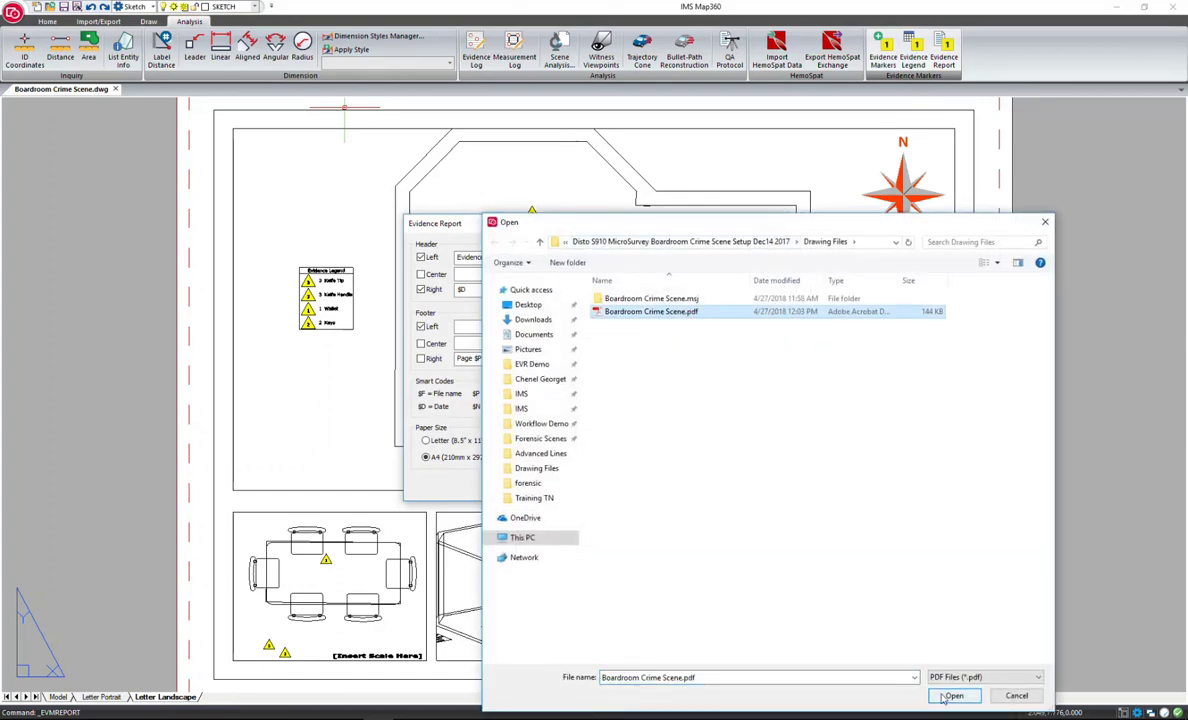
click(942, 697)
Step: Generate the evidence report and save it as Boardroom Crime Scene - EVM Report.pdf
click(537, 489)
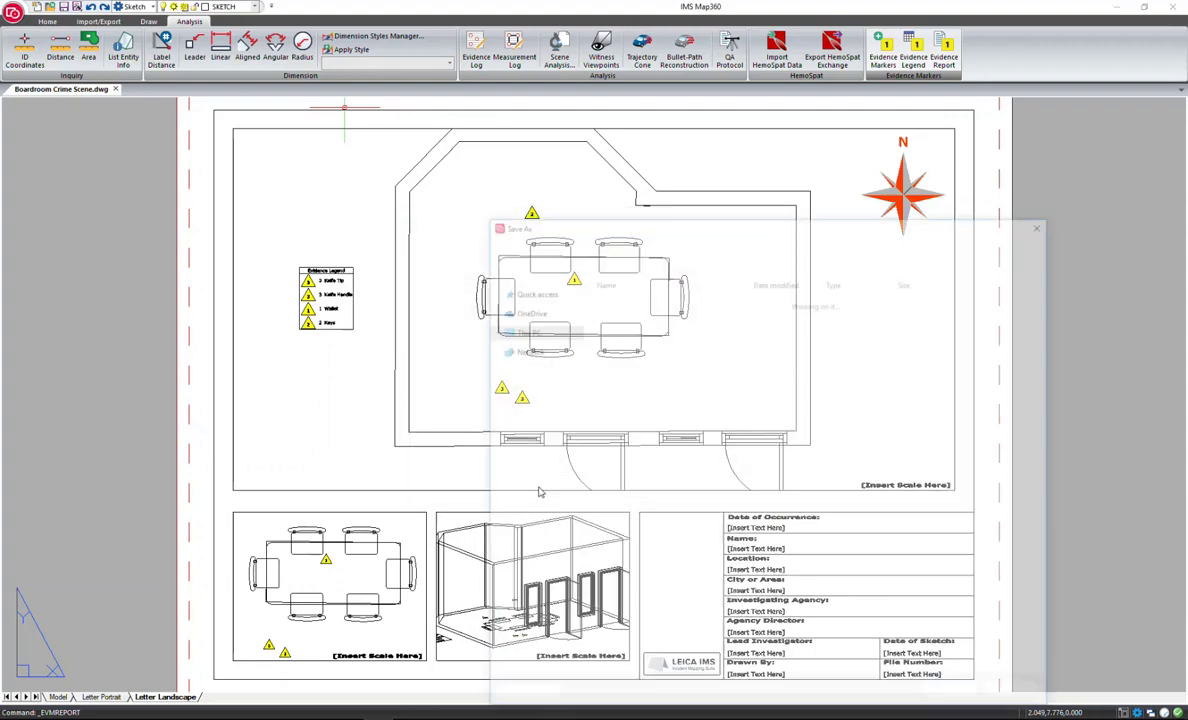
click(633, 652)
text(- EVM)
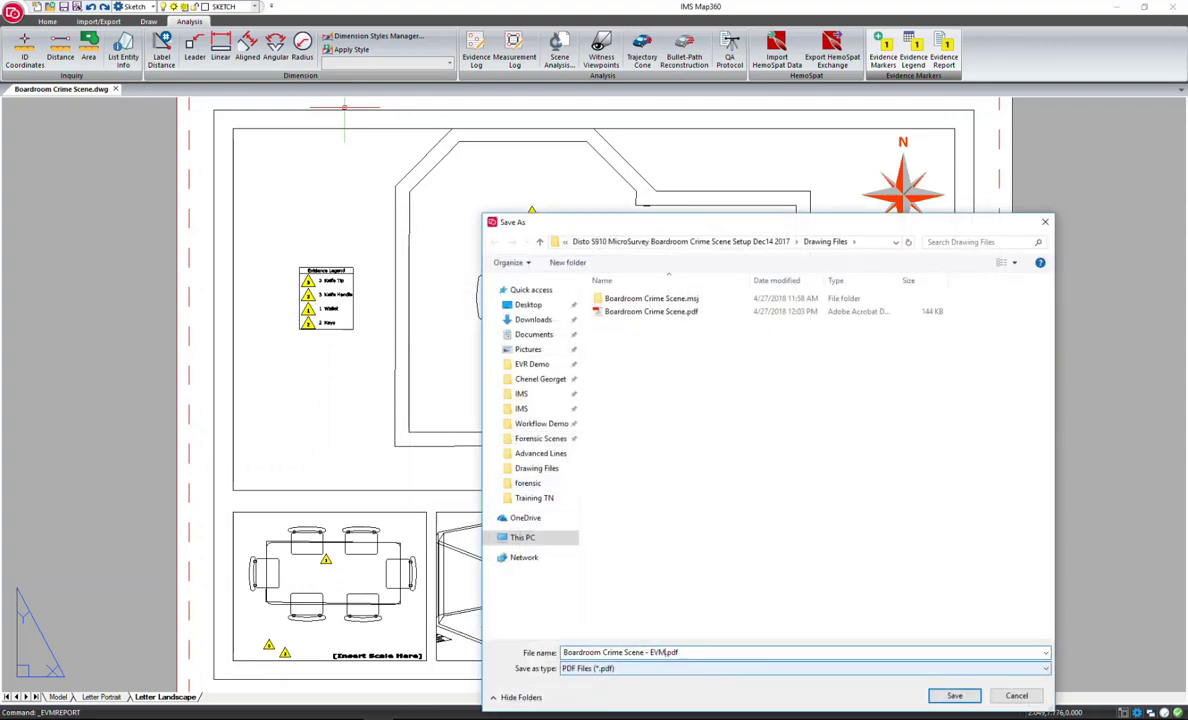
text( Report)
click(952, 696)
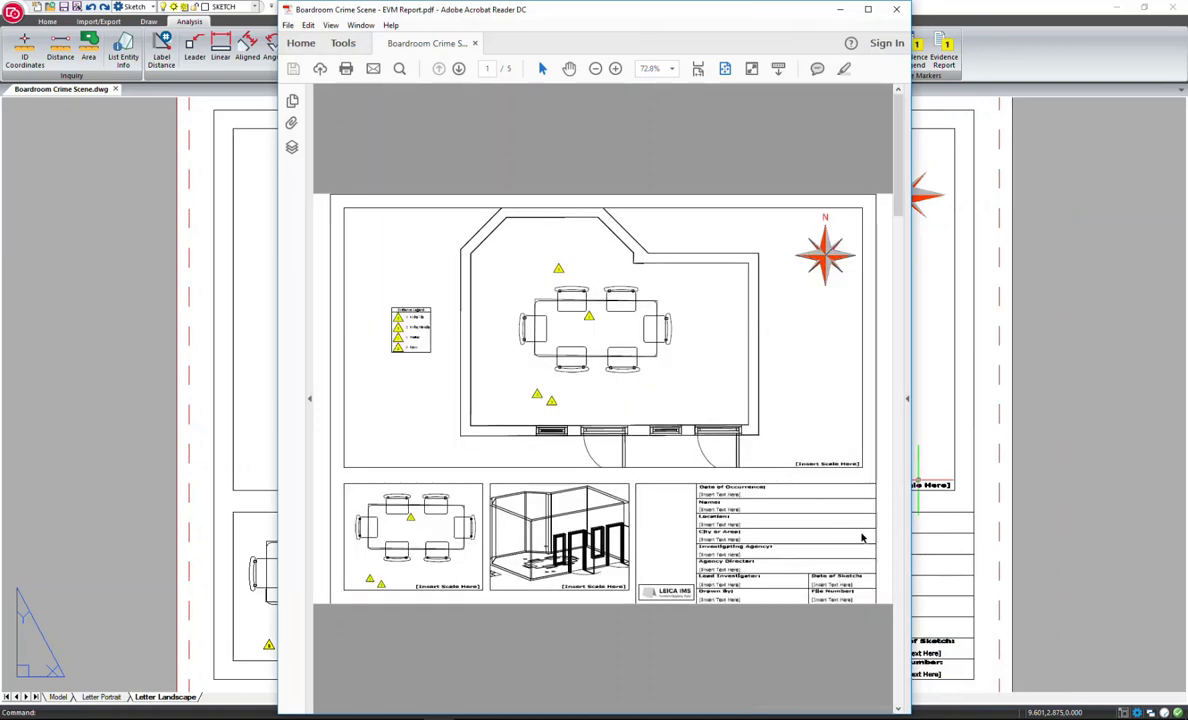
Step: Review the PDF report's evidence marker pages and attached photos, and return to the drawing's model space
scroll(862, 538, down, 3)
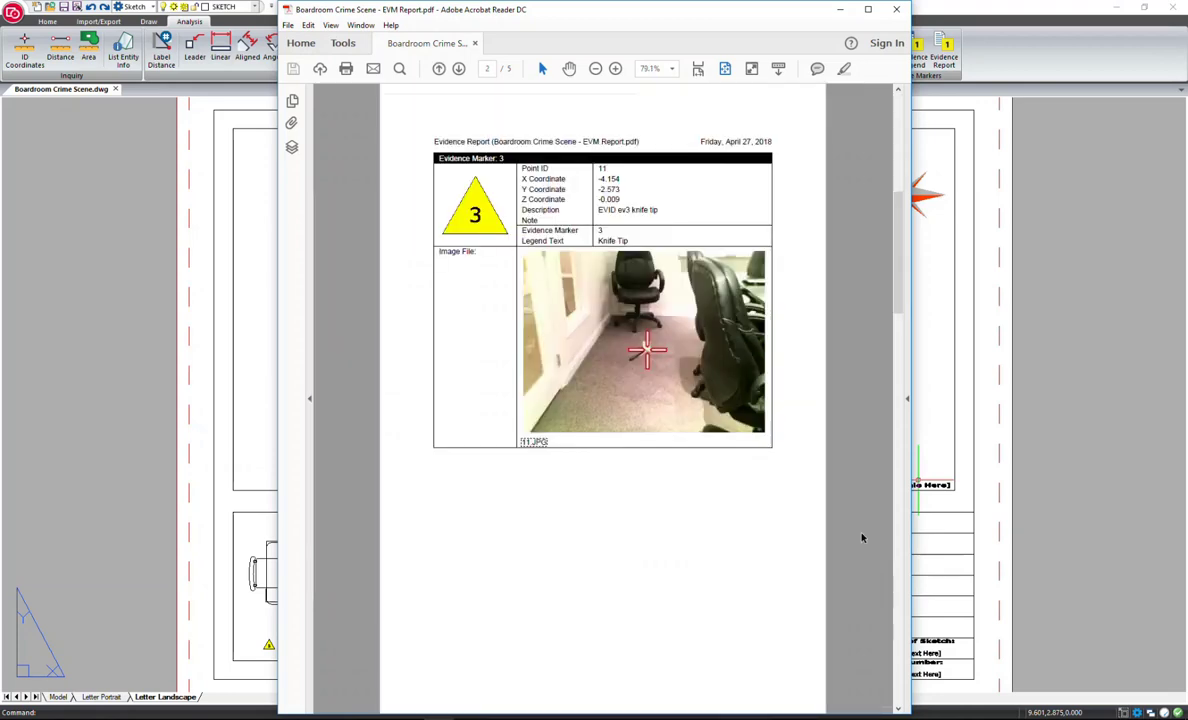
click(534, 443)
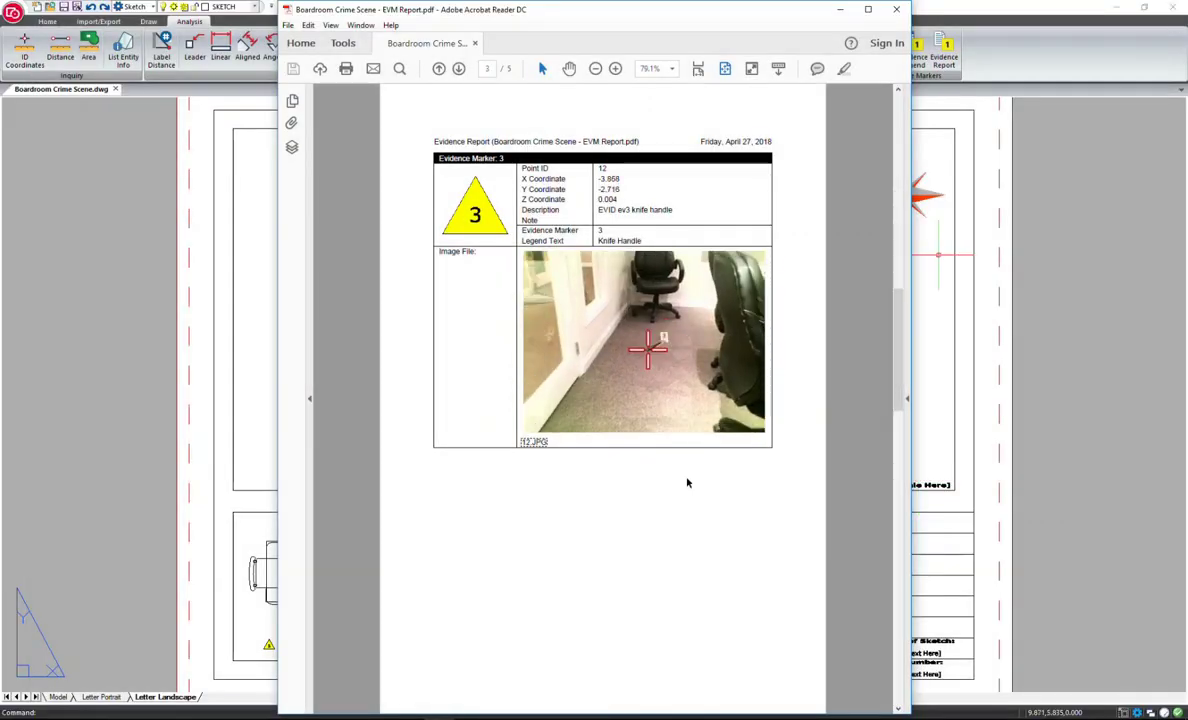
scroll(686, 483, down, 2)
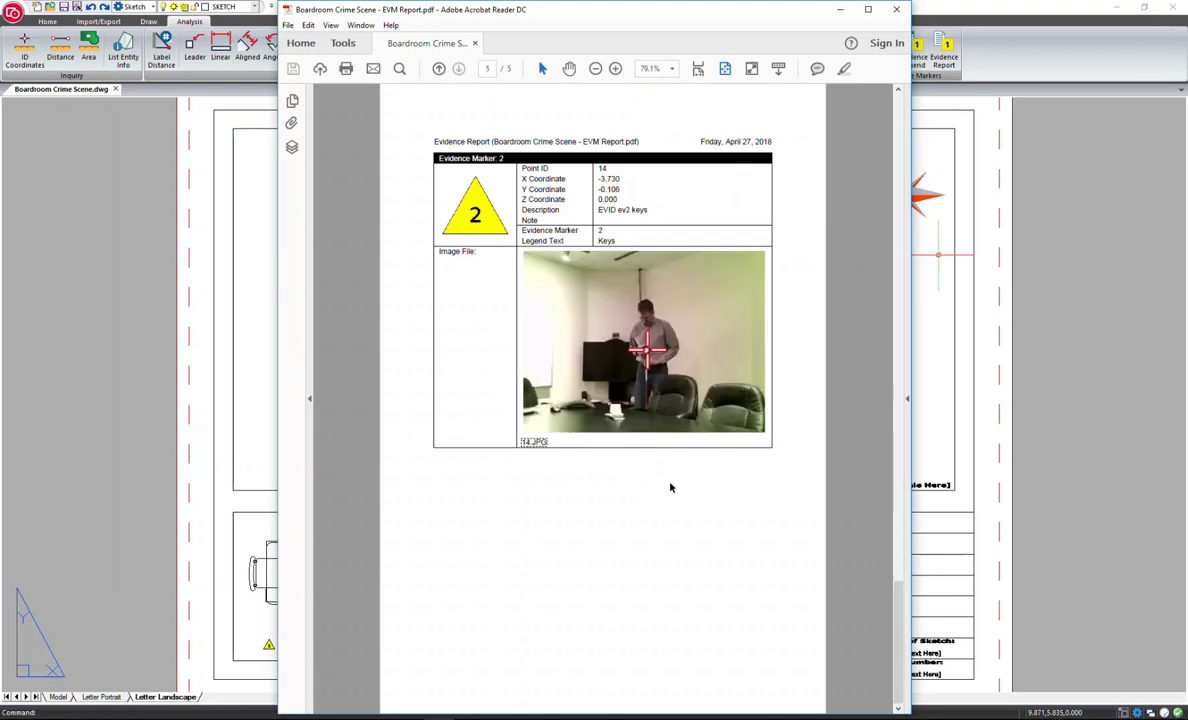
click(291, 122)
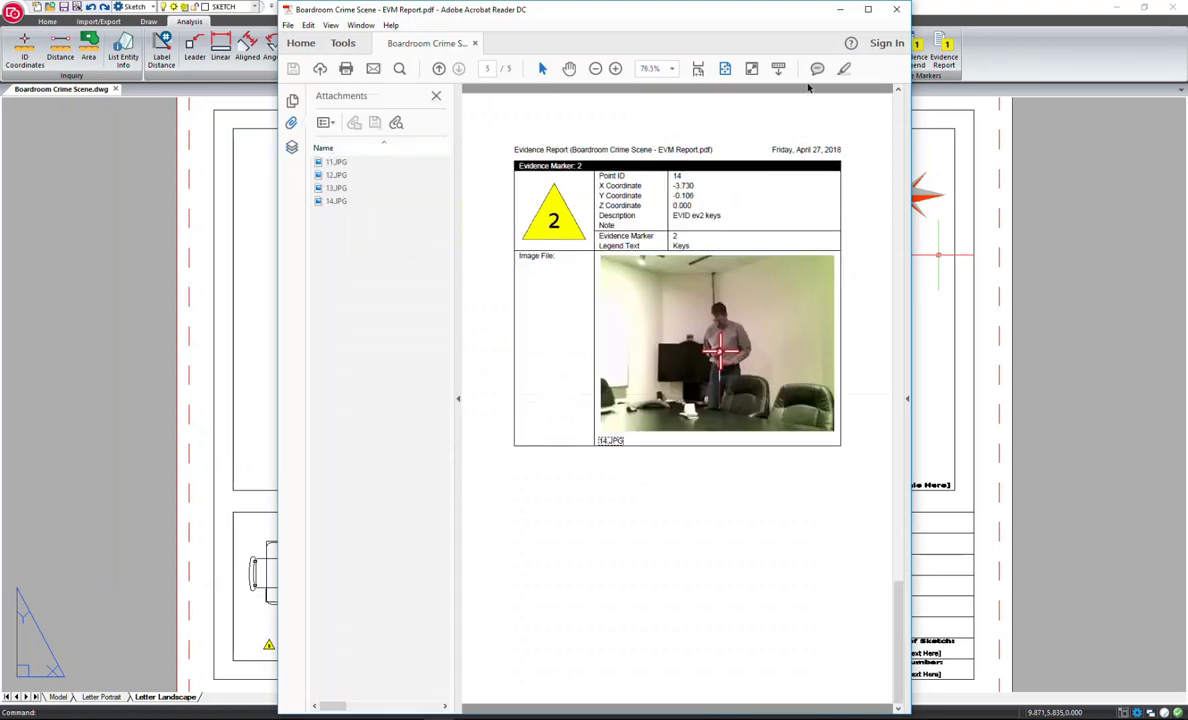
click(840, 9)
click(58, 696)
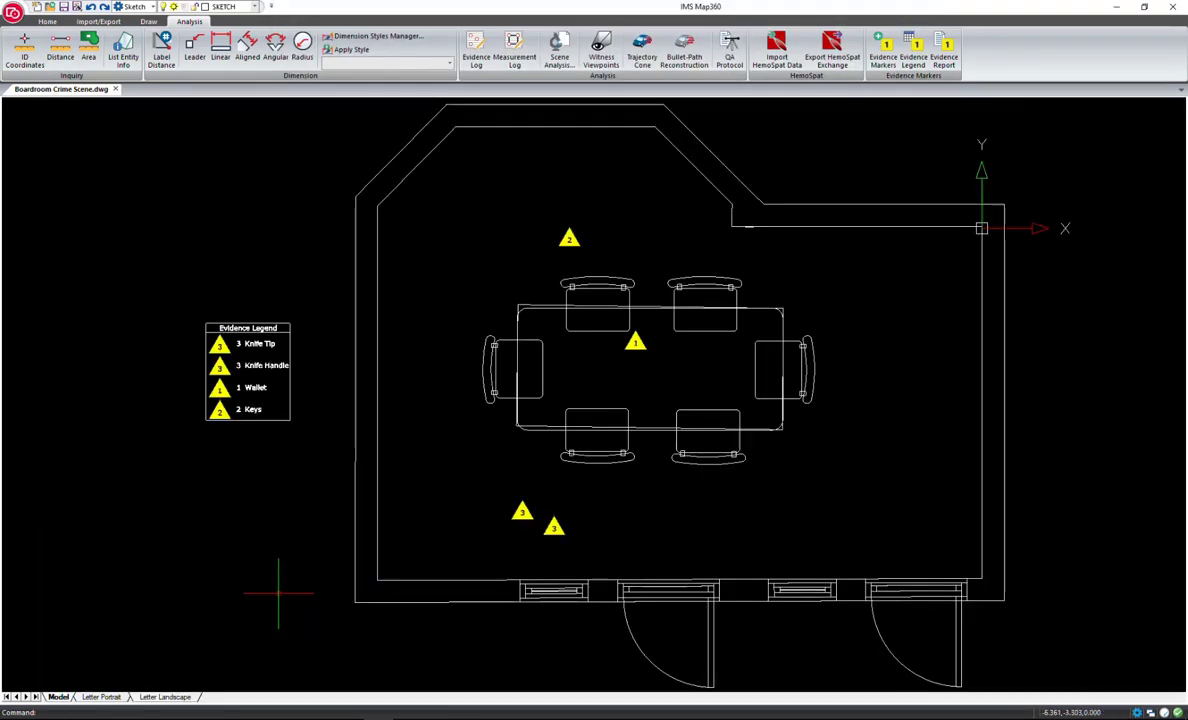